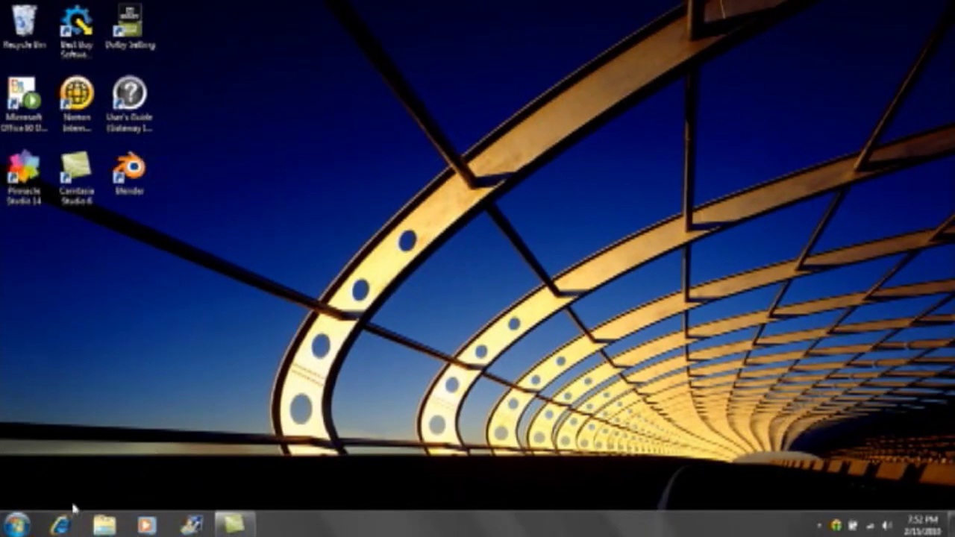
pyautogui.click(66, 526)
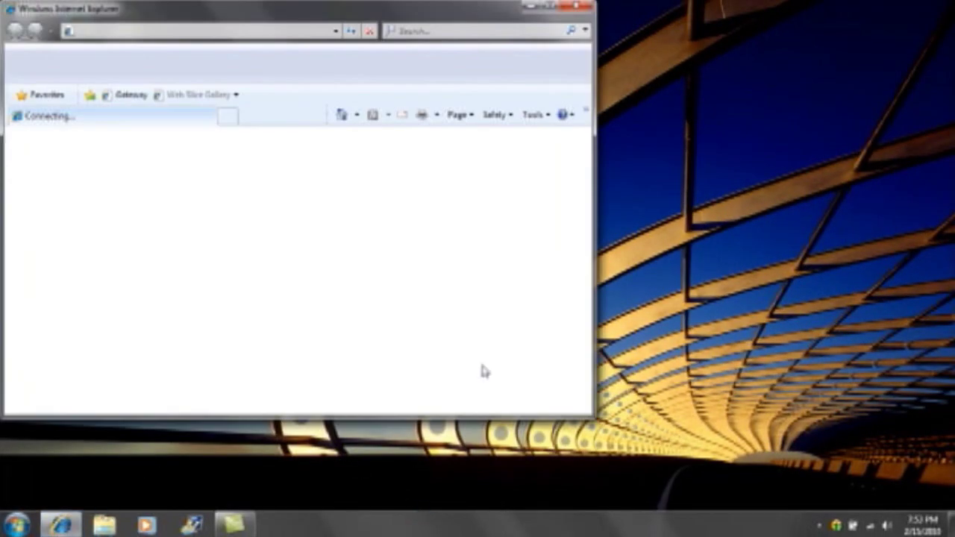
pyautogui.click(553, 6)
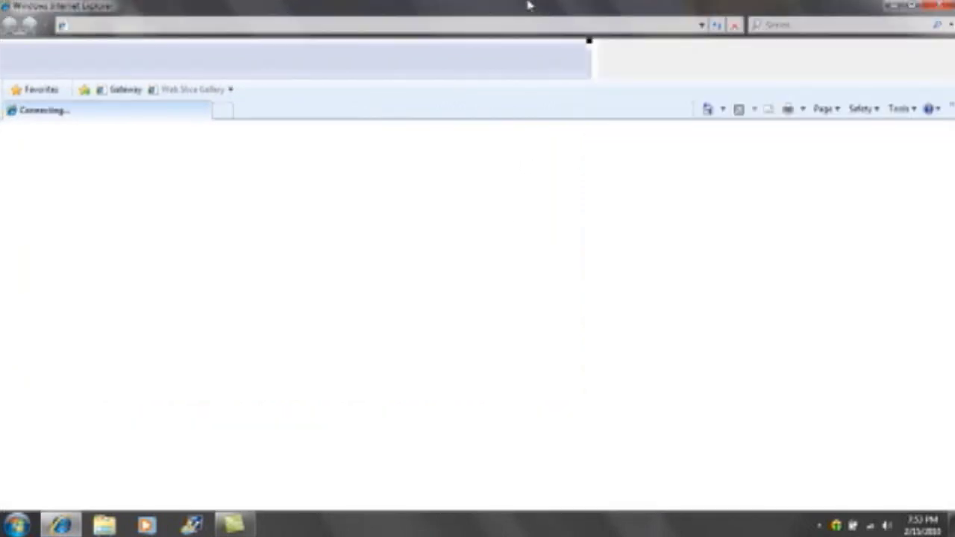
pyautogui.click(578, 25)
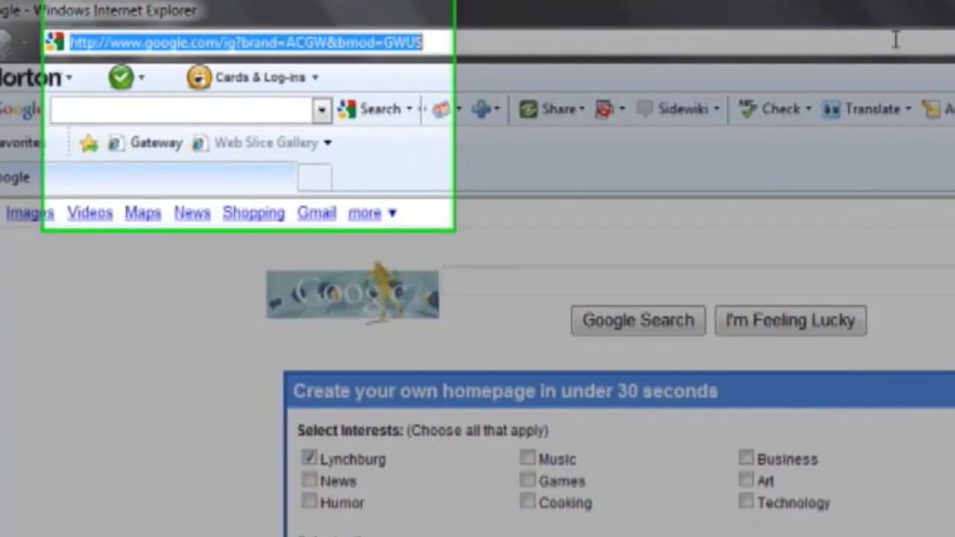
pyautogui.write('d')
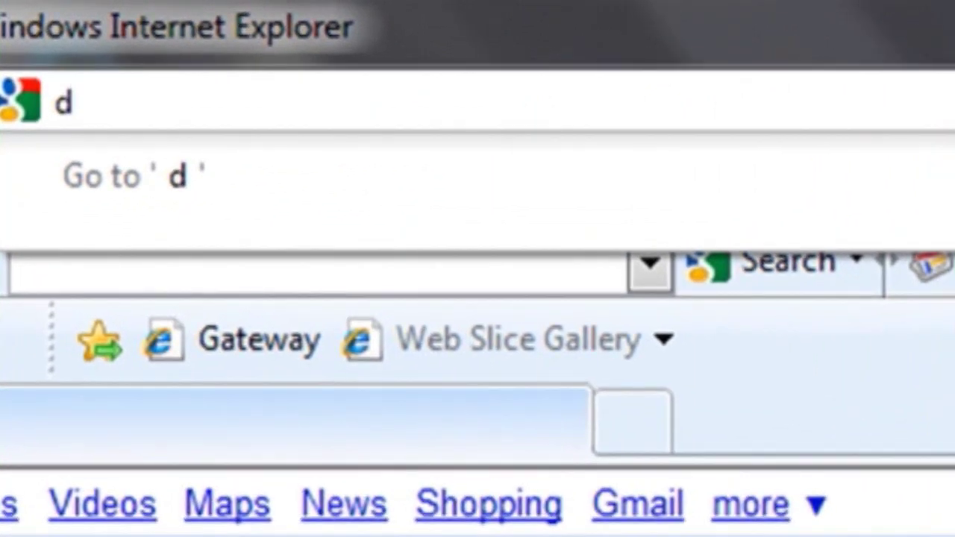
pyautogui.press('BackSpace')
pyautogui.write('ww')
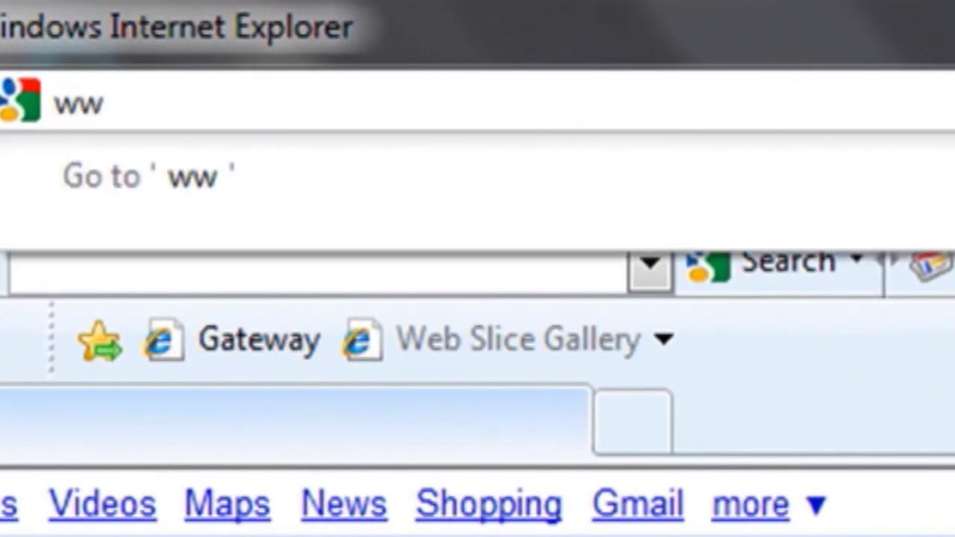
pyautogui.write('w,do')
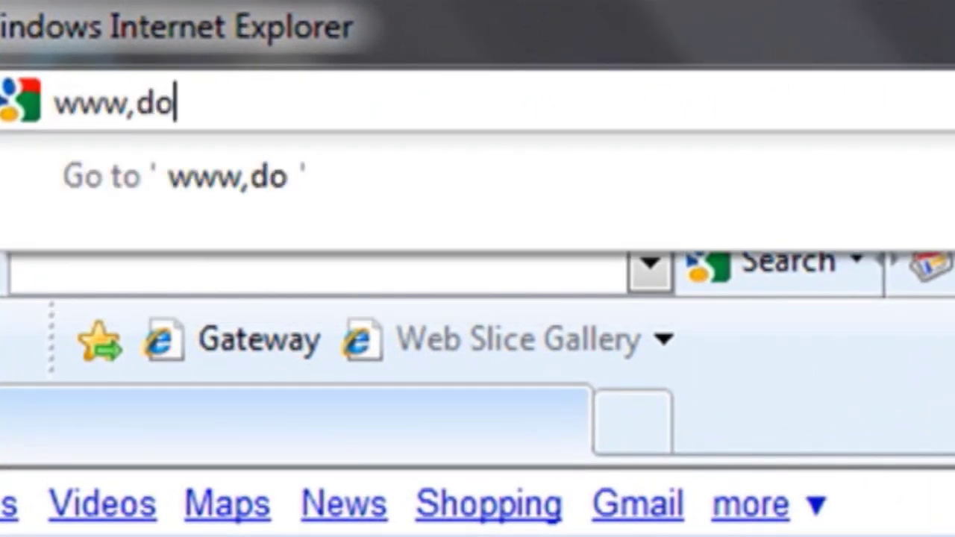
pyautogui.write('wnlo')
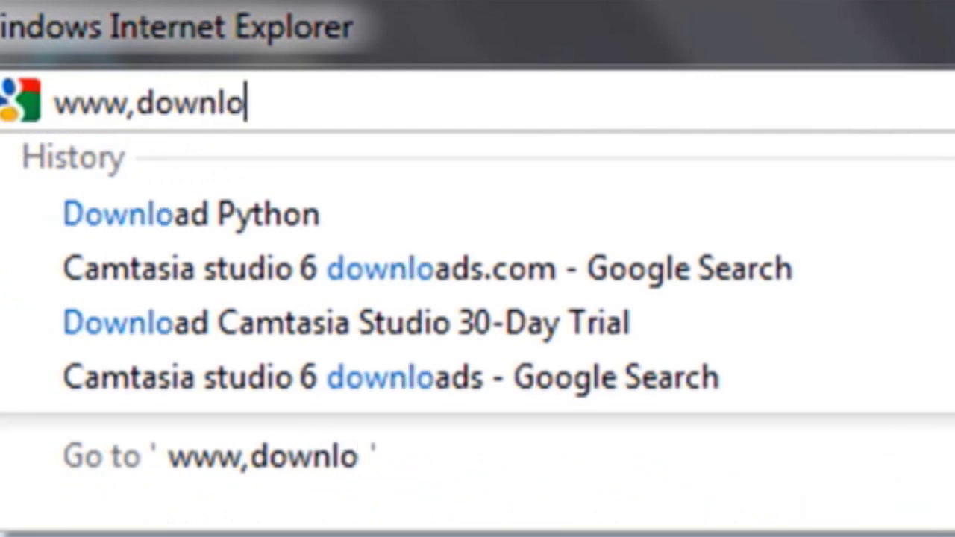
pyautogui.write('ads.com')
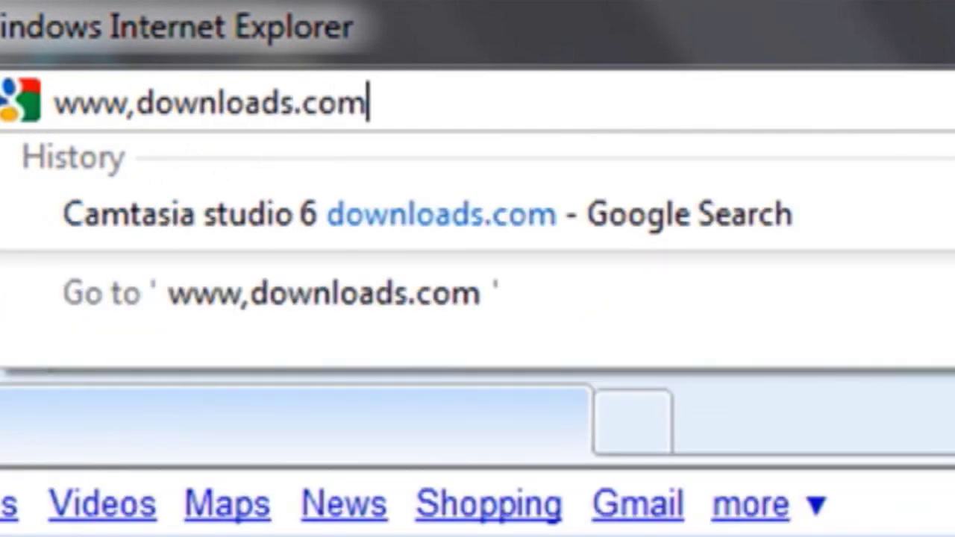
pyautogui.press('Return')
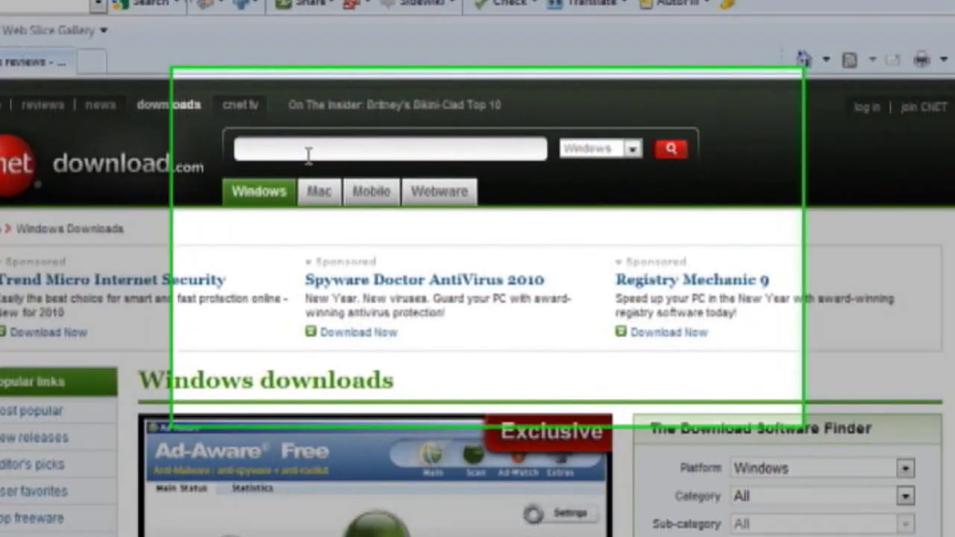
# - Search the site for 'blender' and scroll the results to the Blender entry
pyautogui.write('ble')
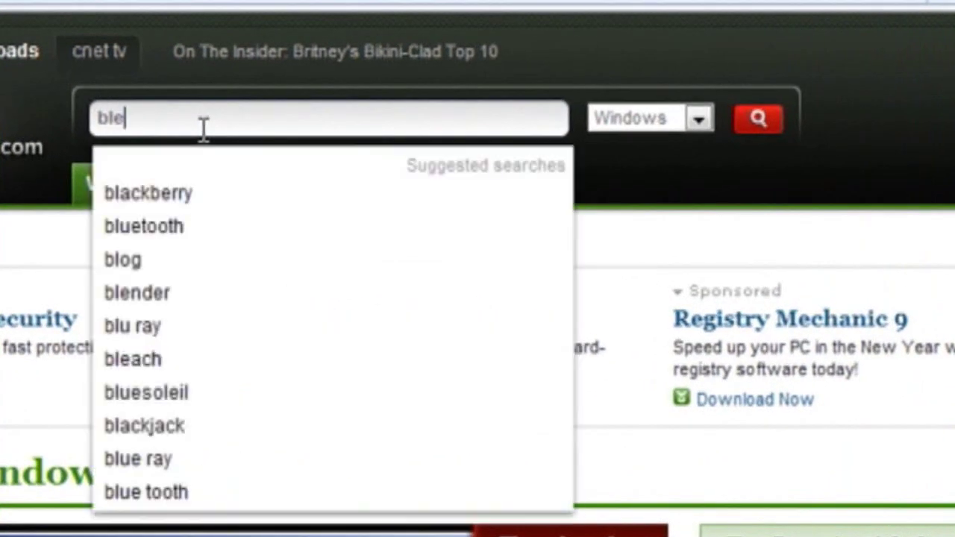
pyautogui.write('nder')
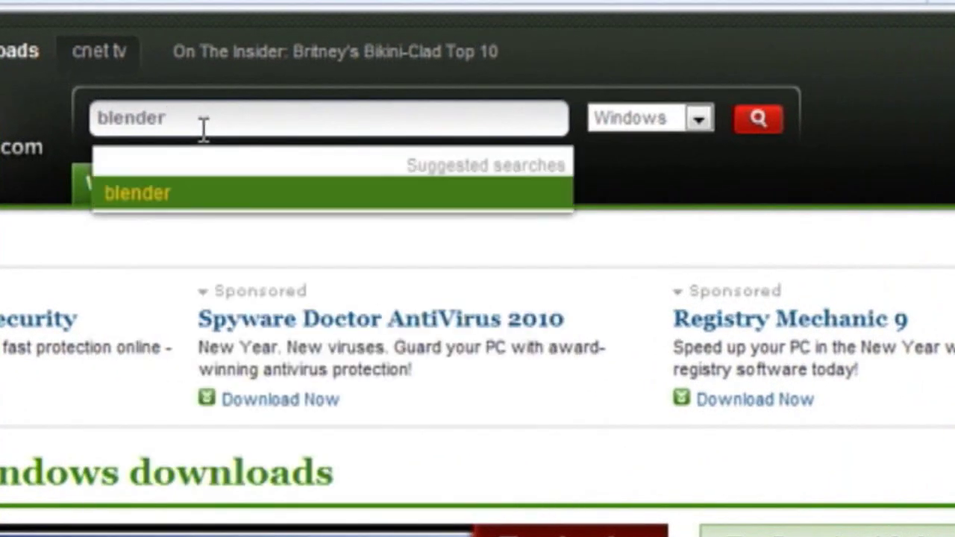
pyautogui.press('Return')
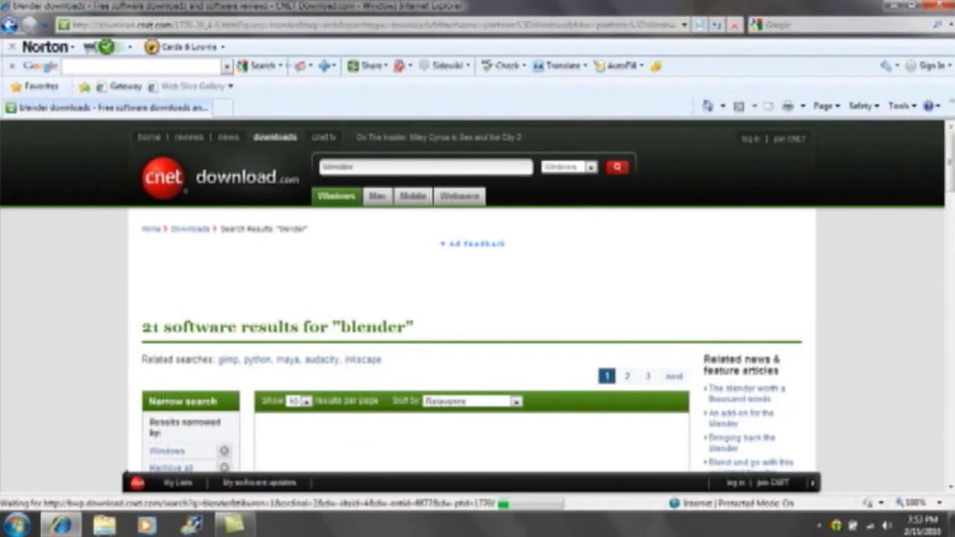
pyautogui.moveTo(950, 187); pyautogui.dragTo(950, 200)
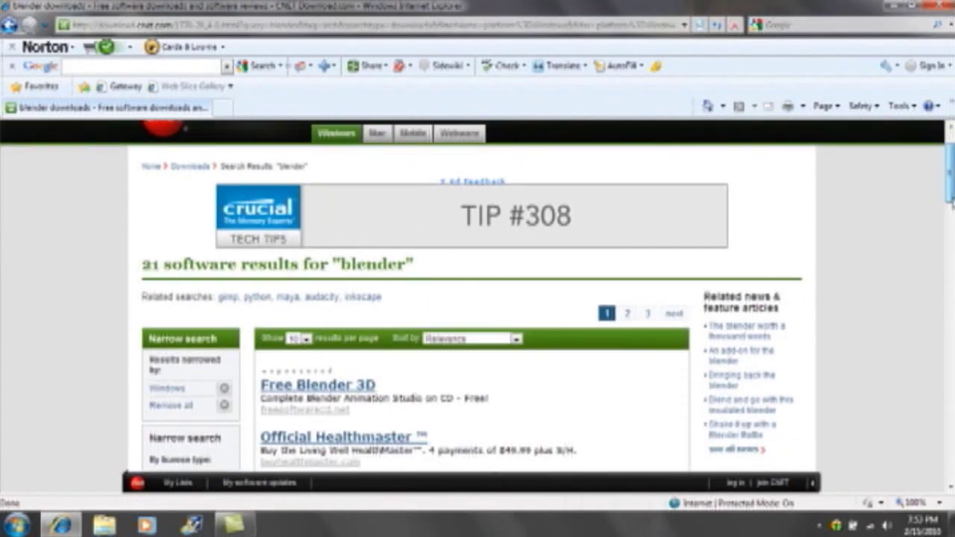
pyautogui.scroll(-7, 950, 200)
pyautogui.scroll(2, 950, 199)
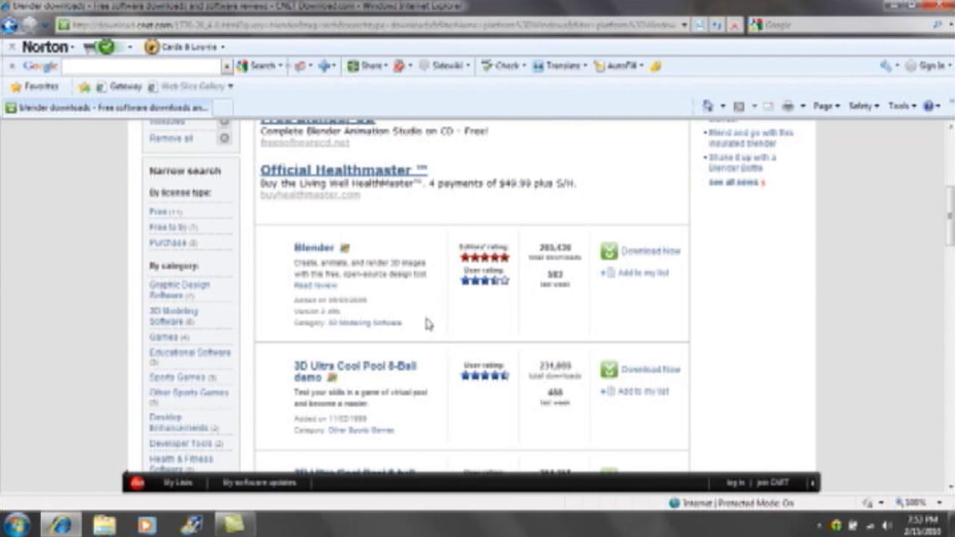
# - Load woodyfamilycinema.com in the browser
pyautogui.click(413, 29)
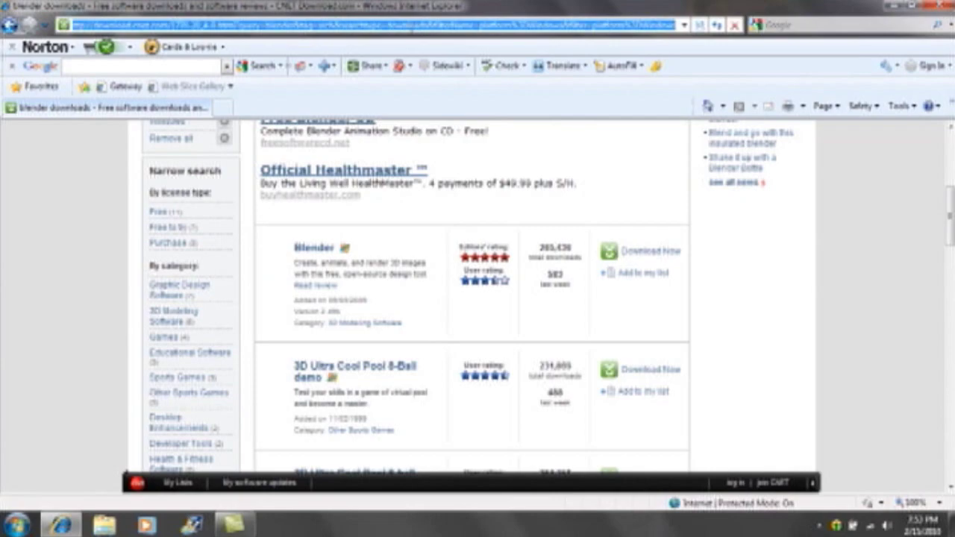
pyautogui.write('ww')
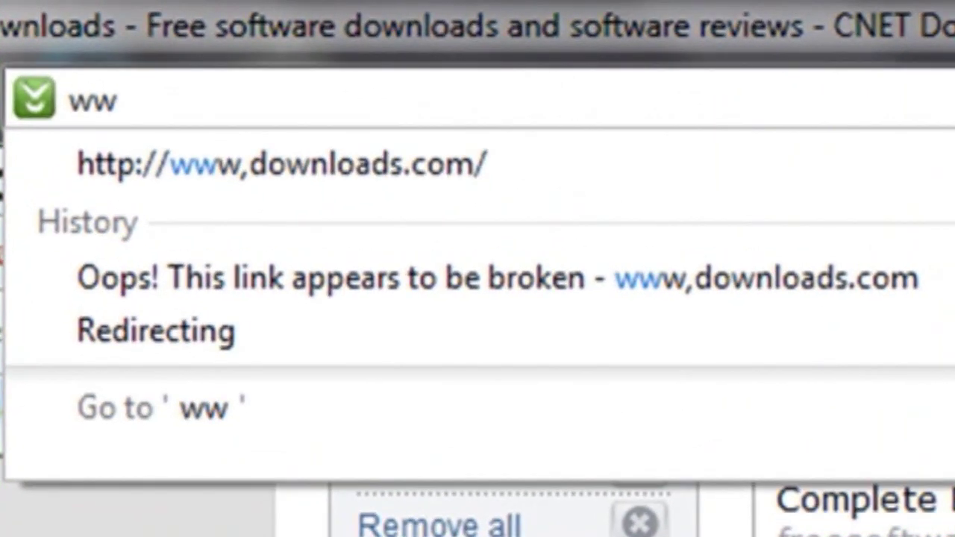
pyautogui.press('BackSpace')
pyautogui.write('oody')
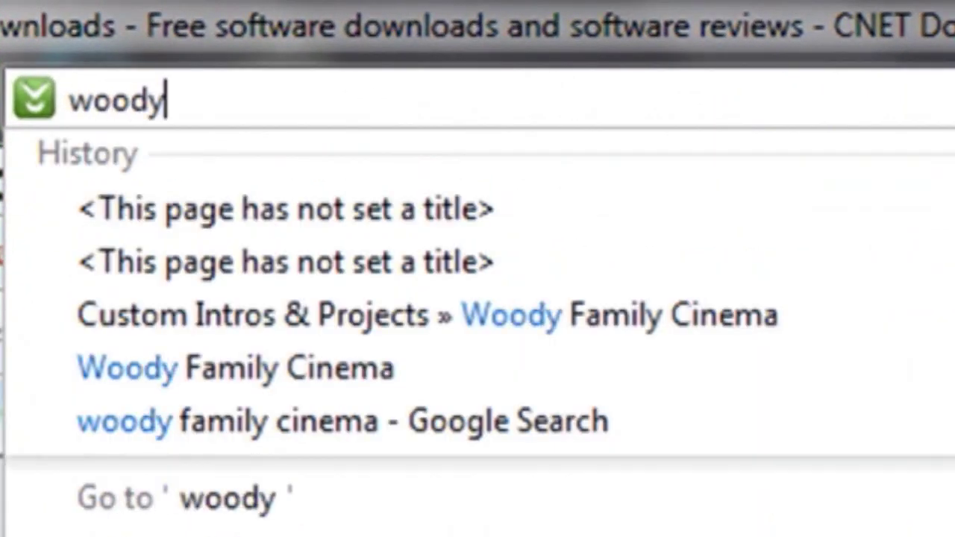
pyautogui.write('fami')
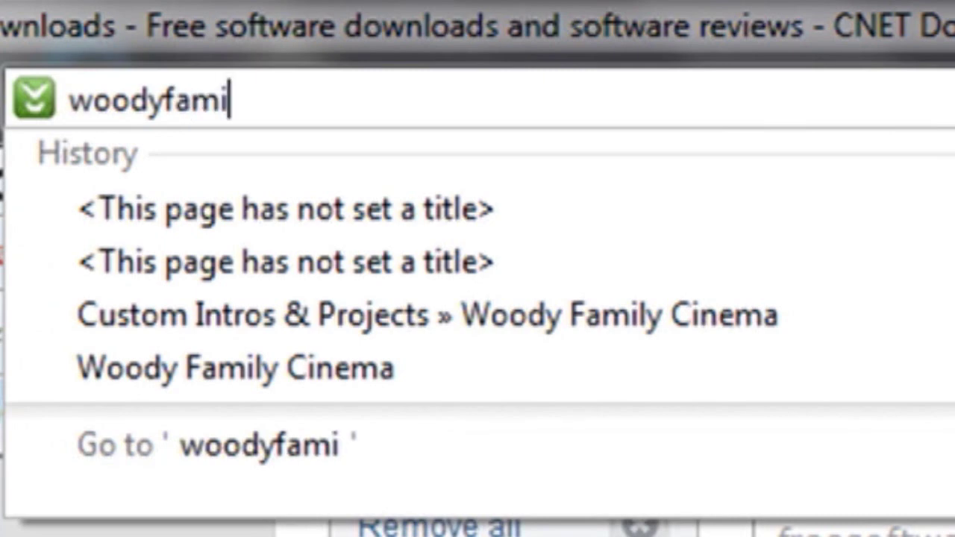
pyautogui.write('lycine')
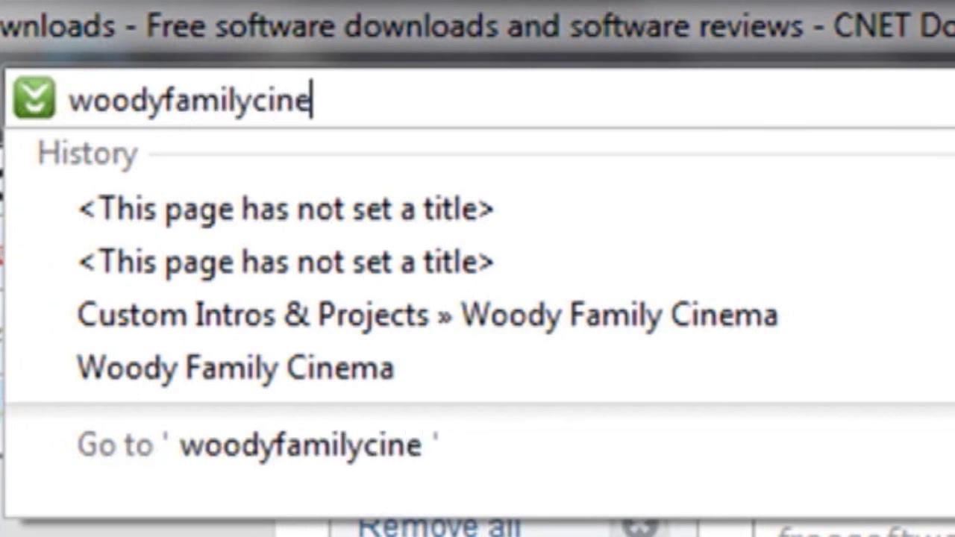
pyautogui.write('ma.c')
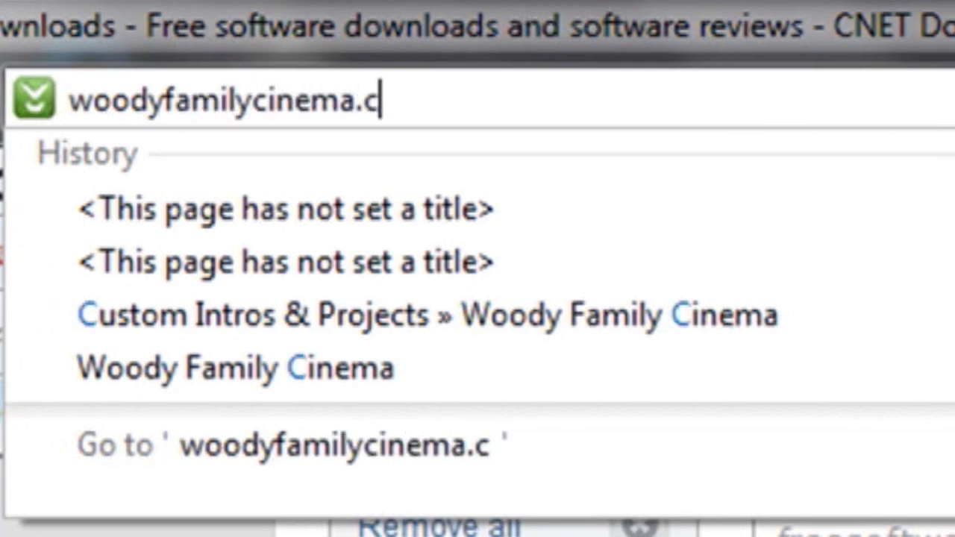
pyautogui.write('om')
pyautogui.press('Return')
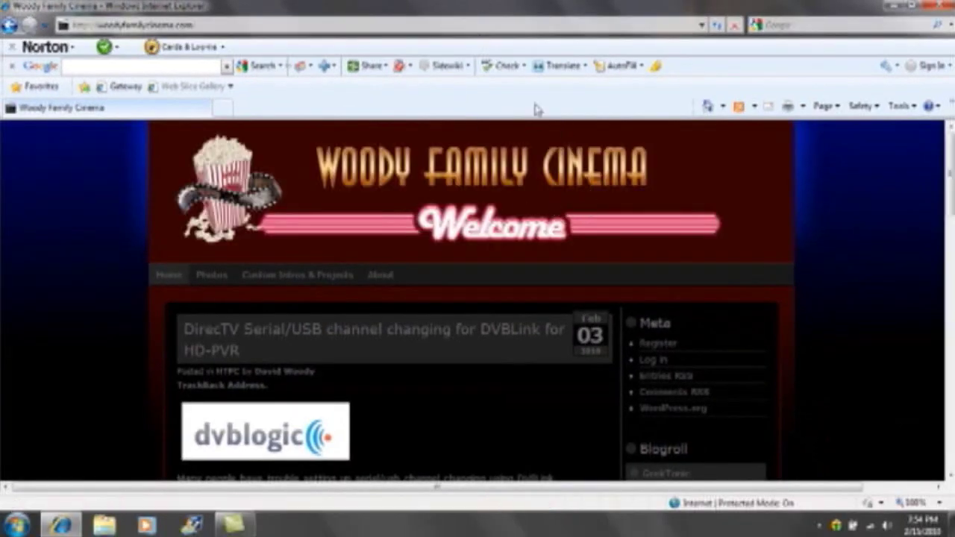
# - Download Walt Disney 3D (Final).zip from the Custom Intros & Projects page
pyautogui.click(304, 276)
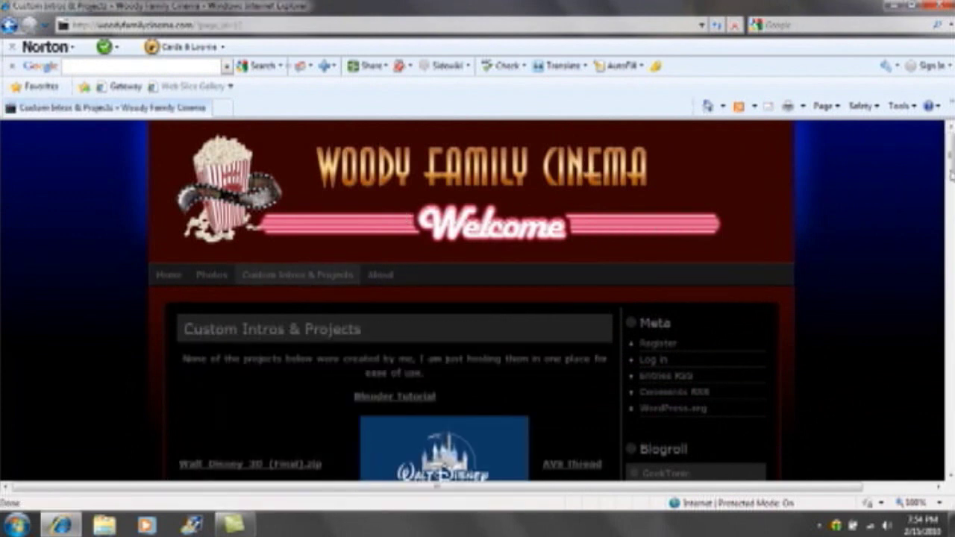
pyautogui.moveTo(950, 156); pyautogui.dragTo(951, 191)
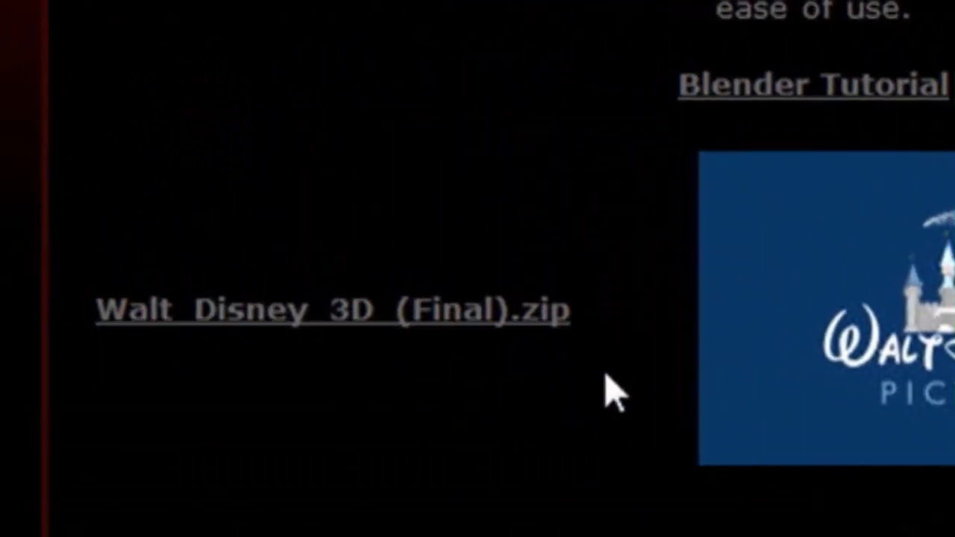
pyautogui.click(512, 335)
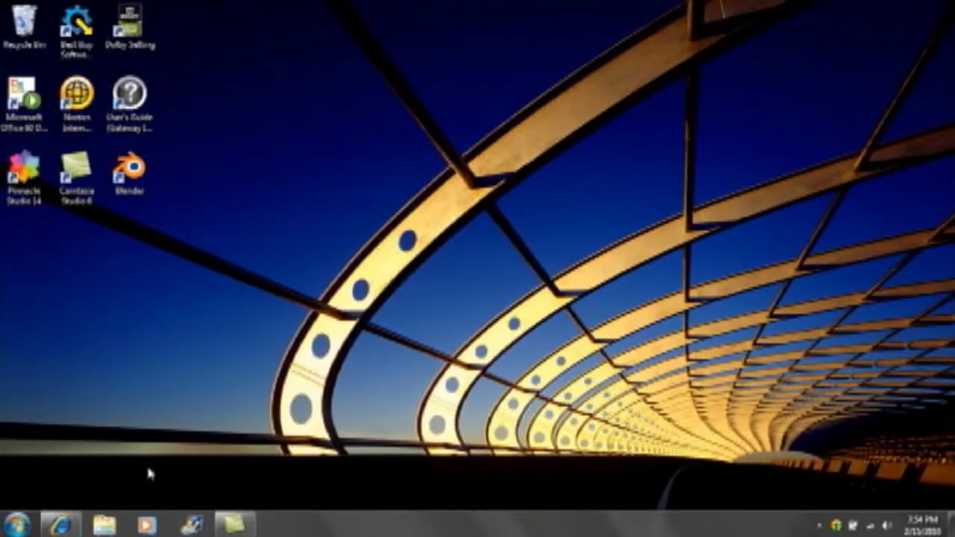
# - Open the Walt_Disney_3D_(Final) zip in Downloads and launch its .blend file in Blender
pyautogui.click(22, 529)
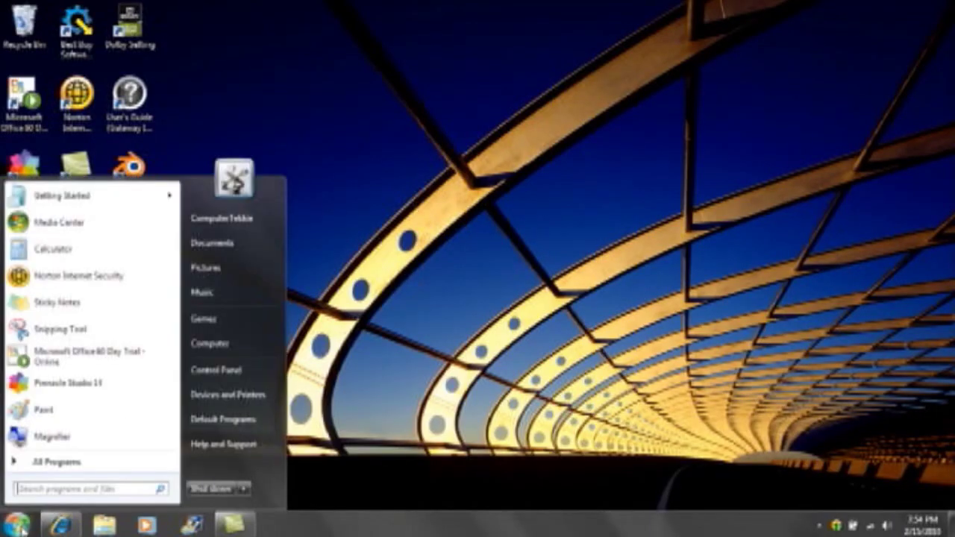
pyautogui.click(271, 244)
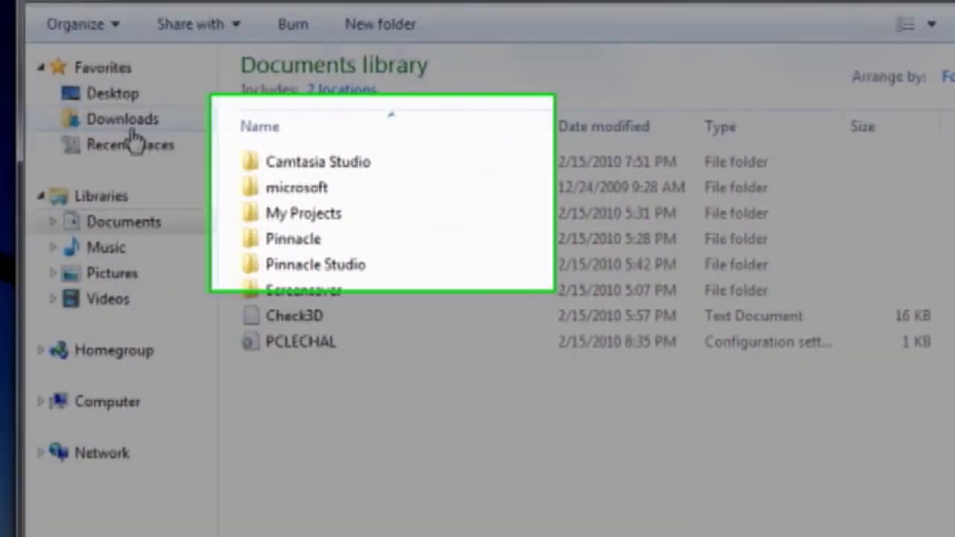
pyautogui.click(170, 128)
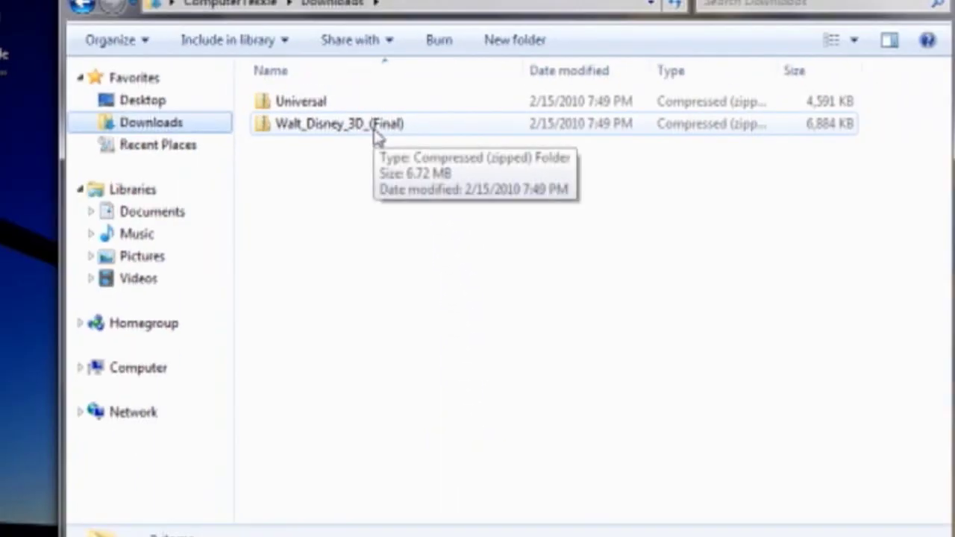
pyautogui.doubleClick(377, 127)
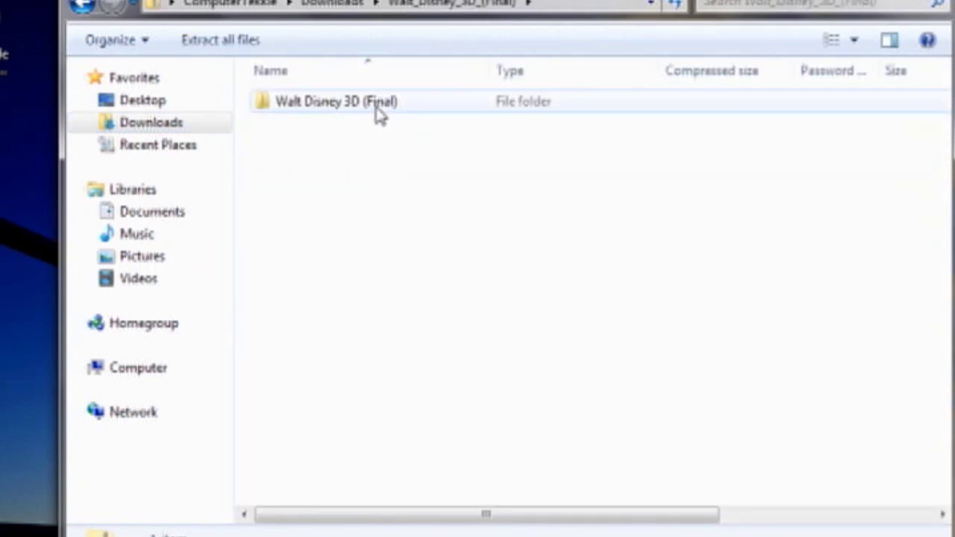
pyautogui.doubleClick(379, 110)
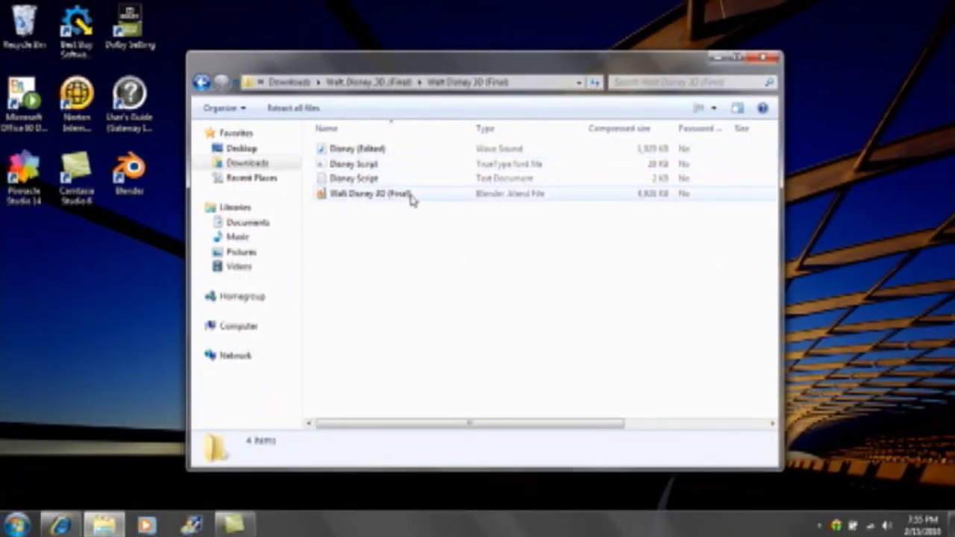
pyautogui.click(411, 195)
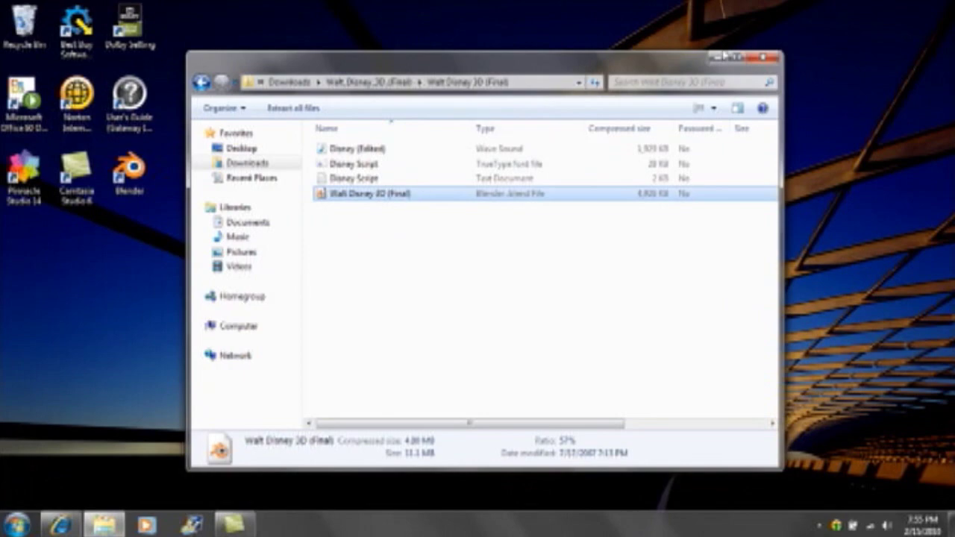
pyautogui.click(718, 57)
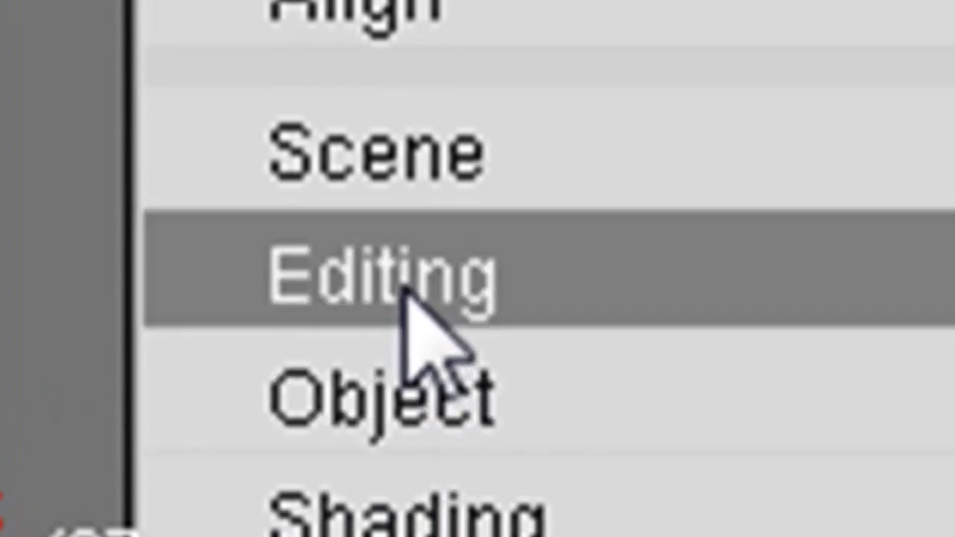
# - Show the Editing panels and enter Edit Mode on the Walt Disney title text
pyautogui.click(407, 295)
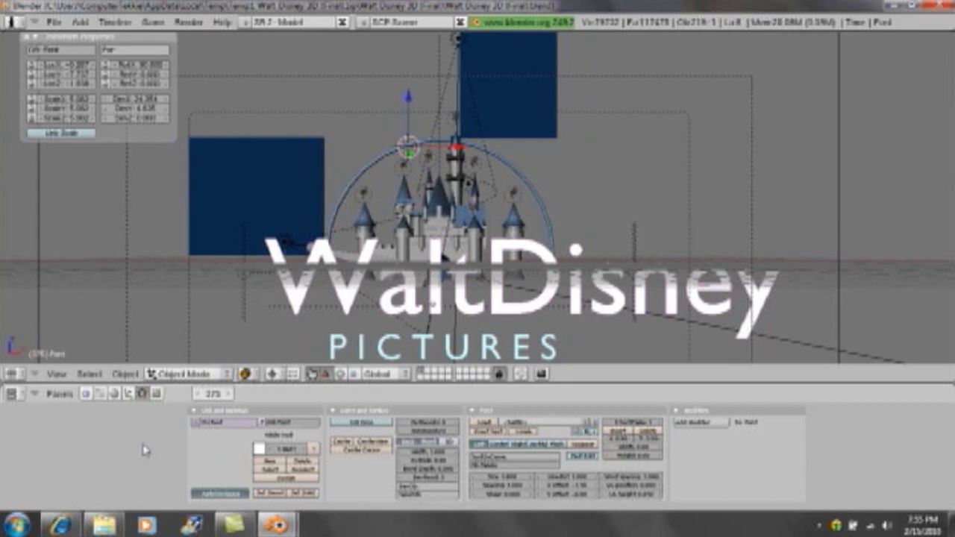
pyautogui.press('Tab')
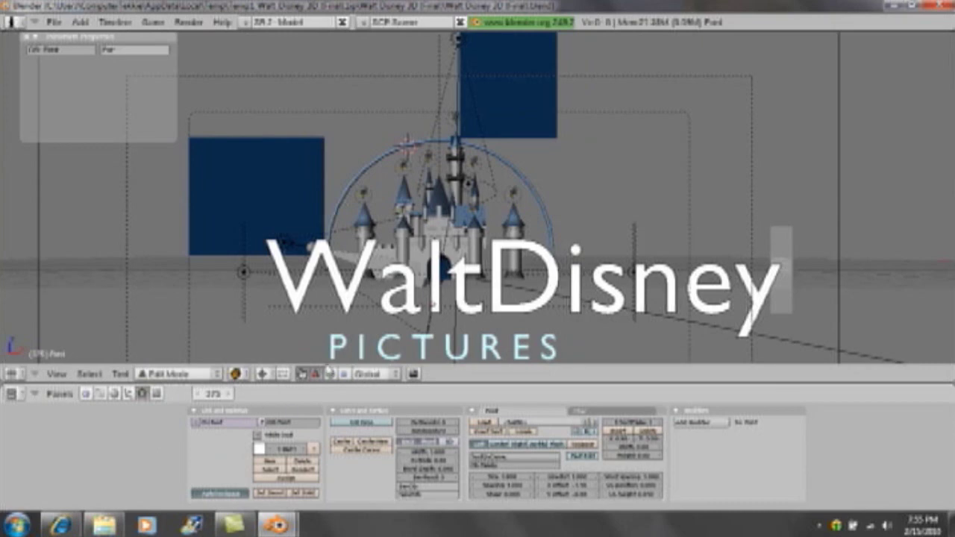
pyautogui.click(412, 278)
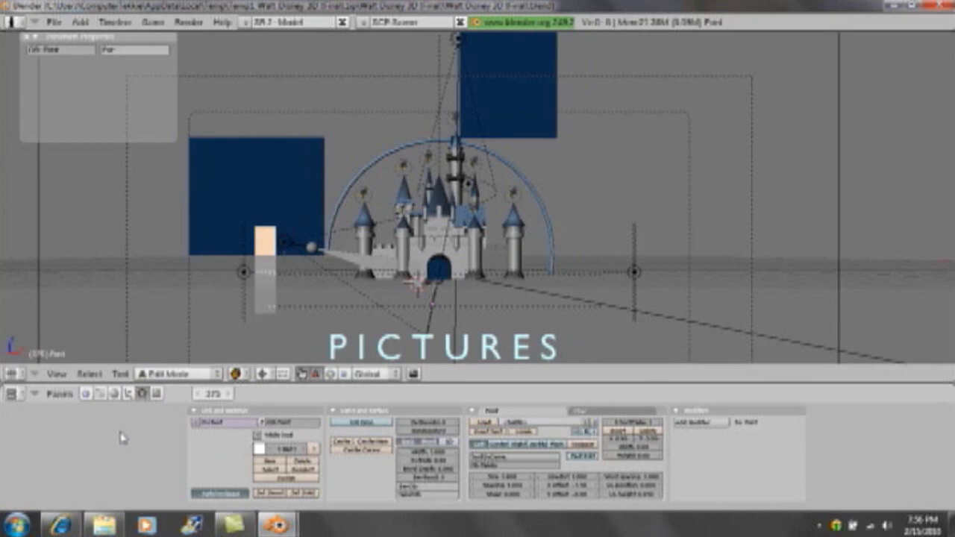
# - Bring Internet Explorer forward and load urbanfonts.com
pyautogui.moveTo(60, 525)
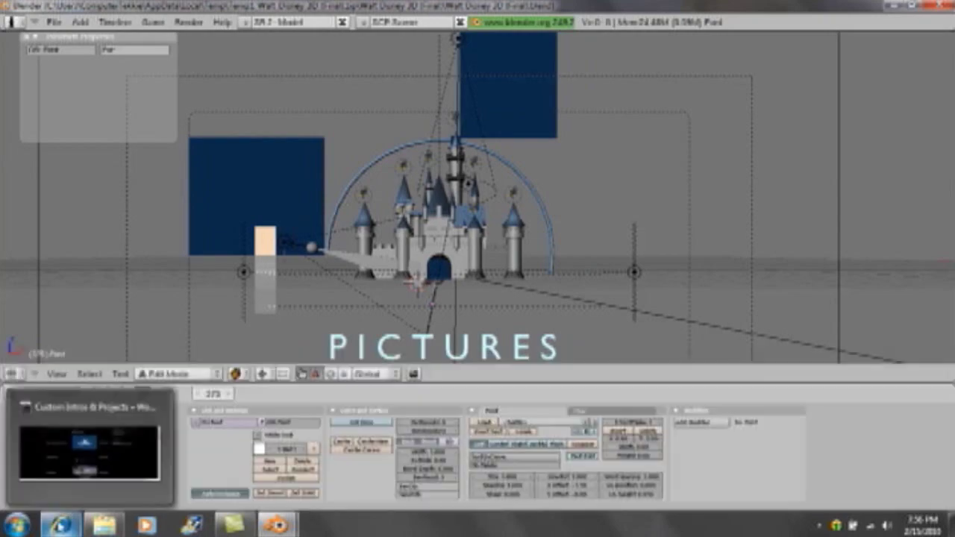
pyautogui.click(89, 448)
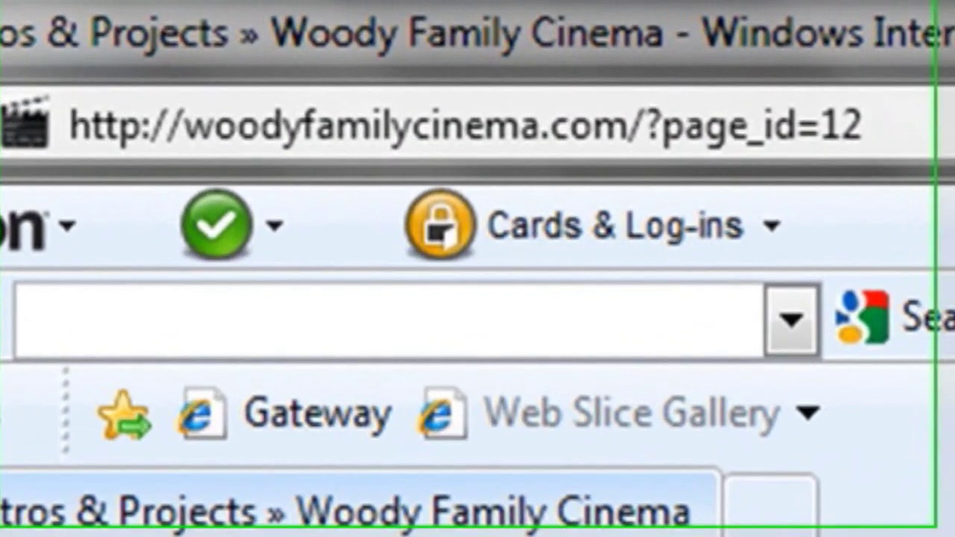
pyautogui.click(295, 26)
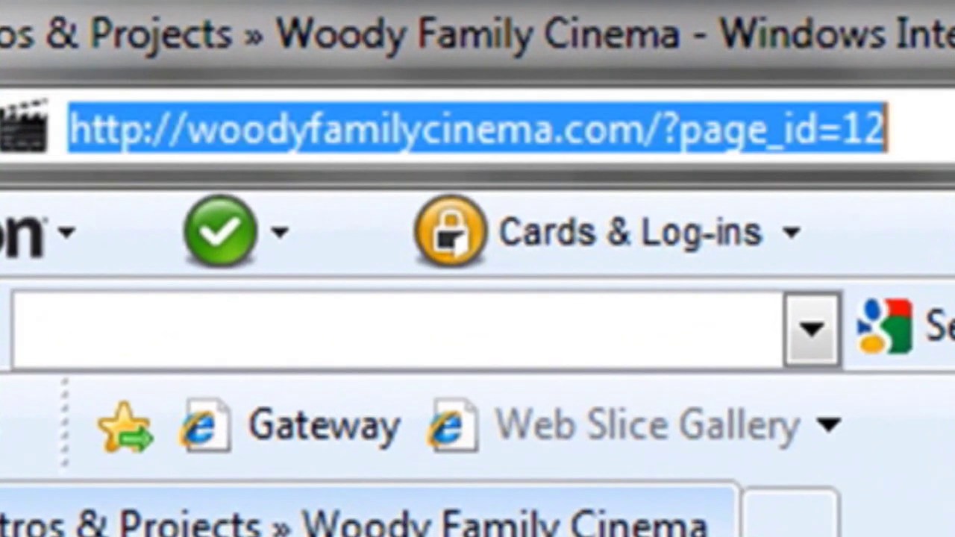
pyautogui.write('urba')
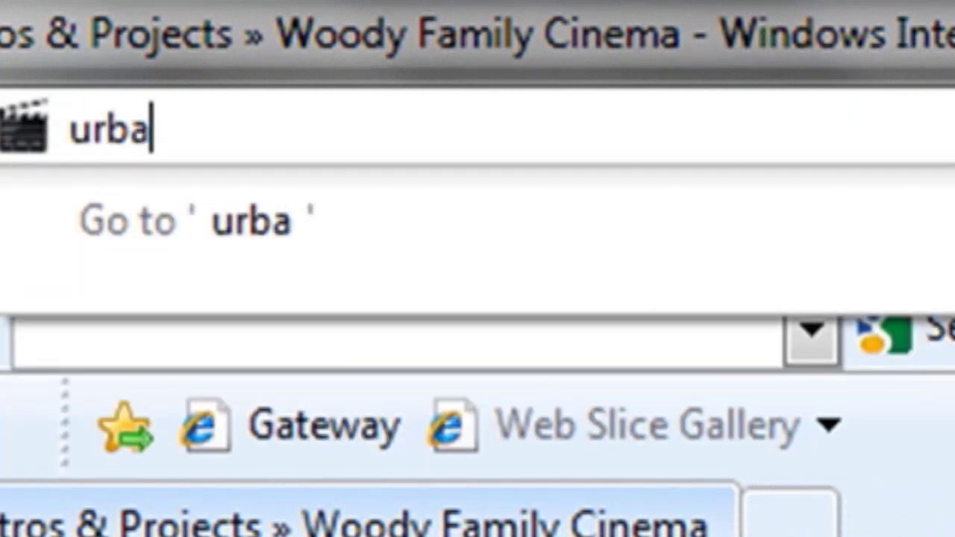
pyautogui.write('nfon')
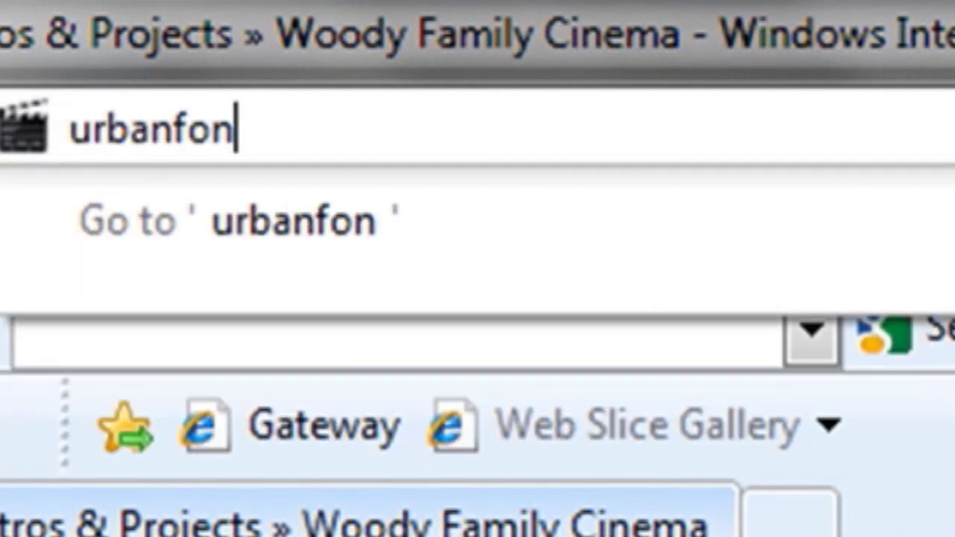
pyautogui.write('ts.co')
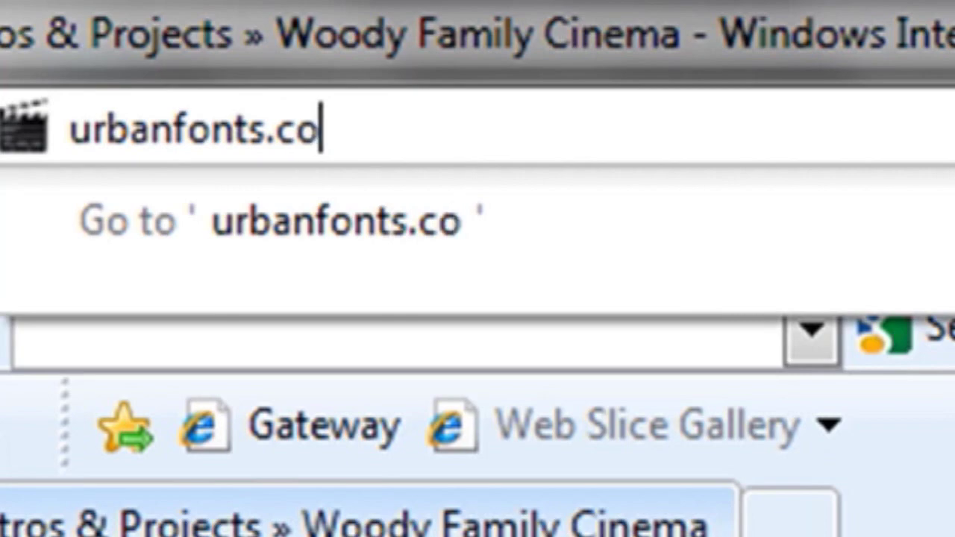
pyautogui.write('m')
pyautogui.press('Return')
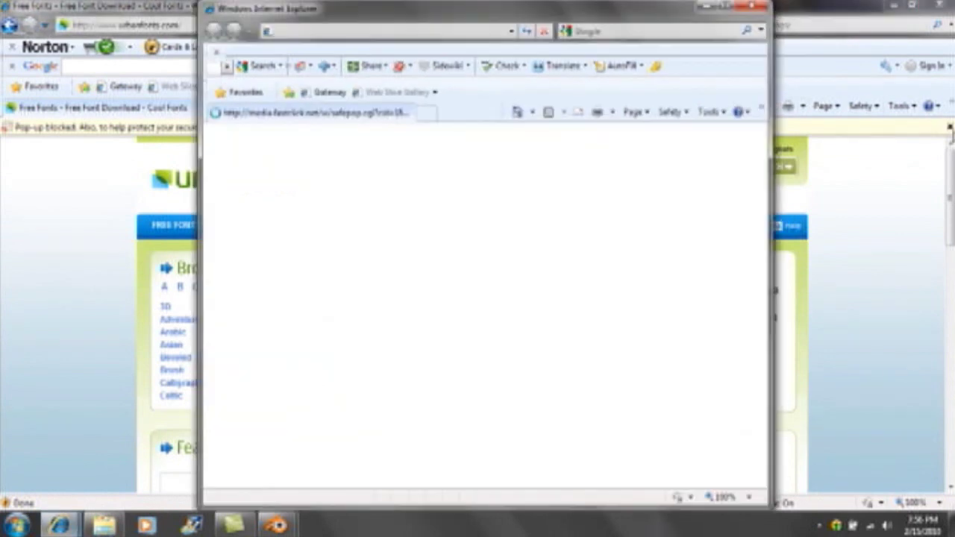
# - Dismiss the blocked pop-up notice and close the Evony advertisement window
pyautogui.click(950, 126)
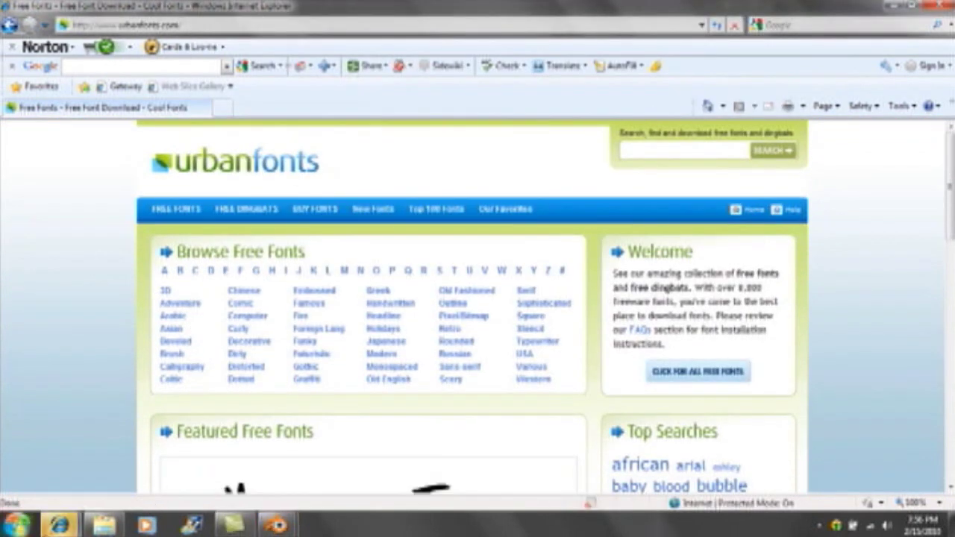
pyautogui.moveTo(81, 525)
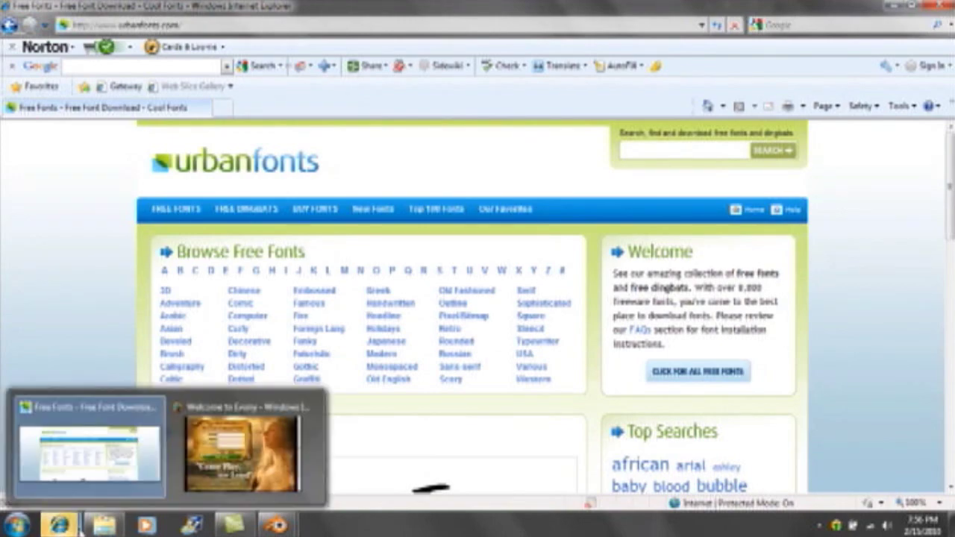
pyautogui.moveTo(312, 408)
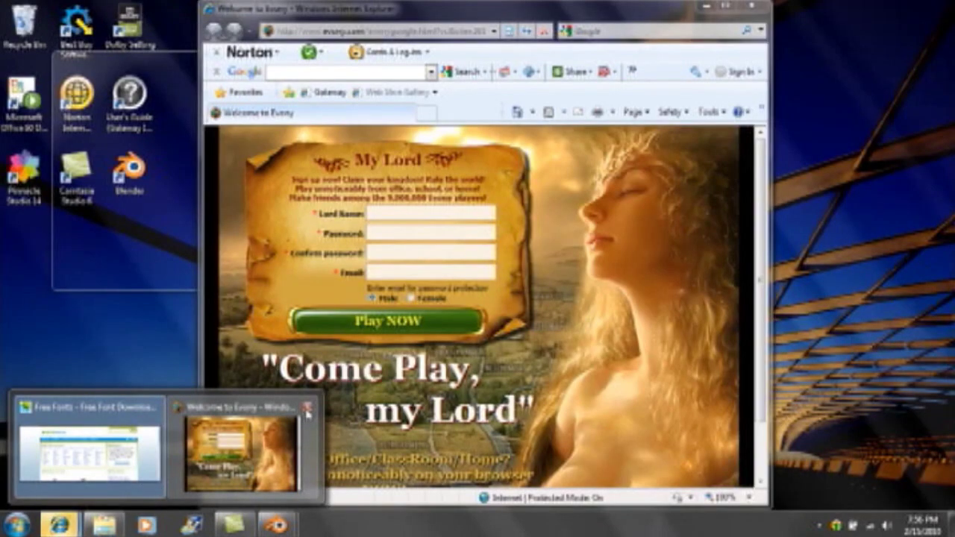
pyautogui.click(306, 407)
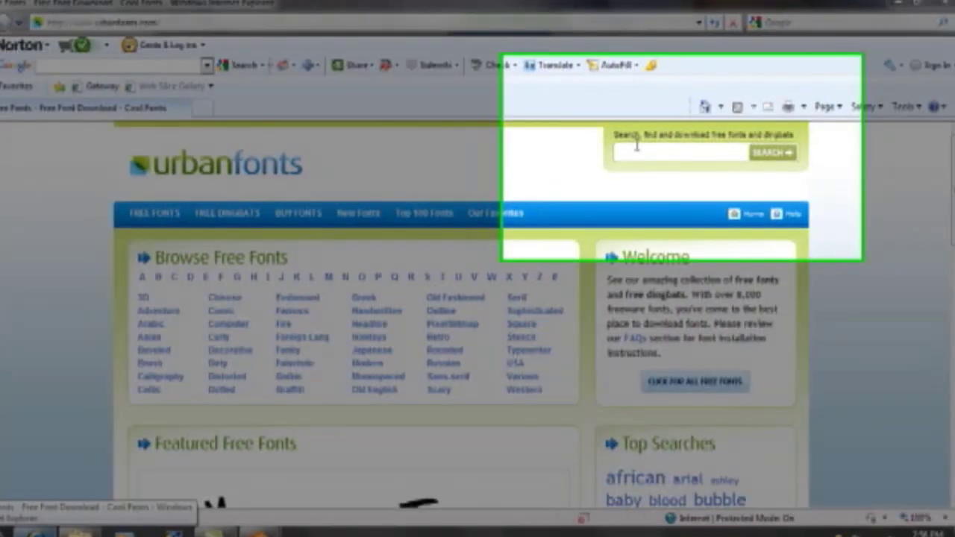
pyautogui.click(641, 145)
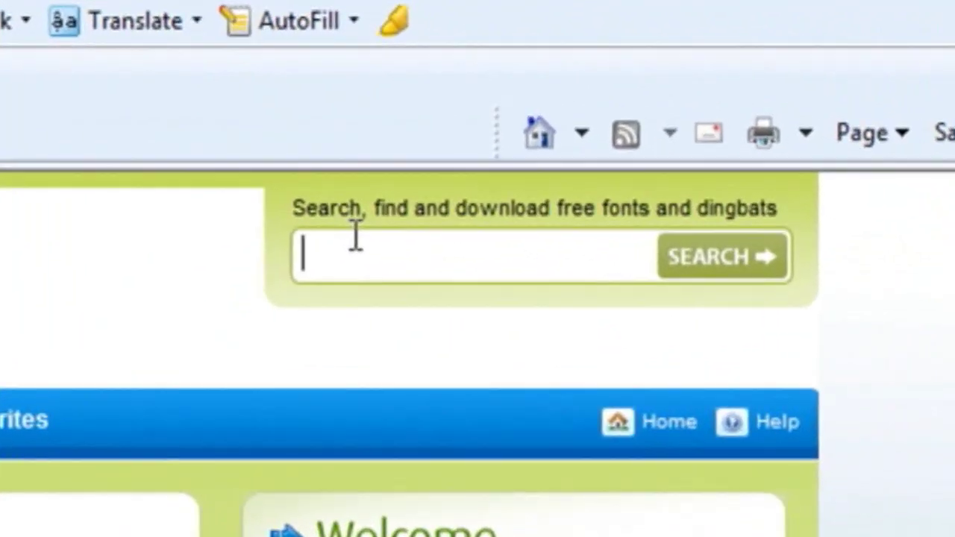
# - Search for 'walt disney' and save the Windows walt_disney.zip font into Downloads
pyautogui.write('walt')
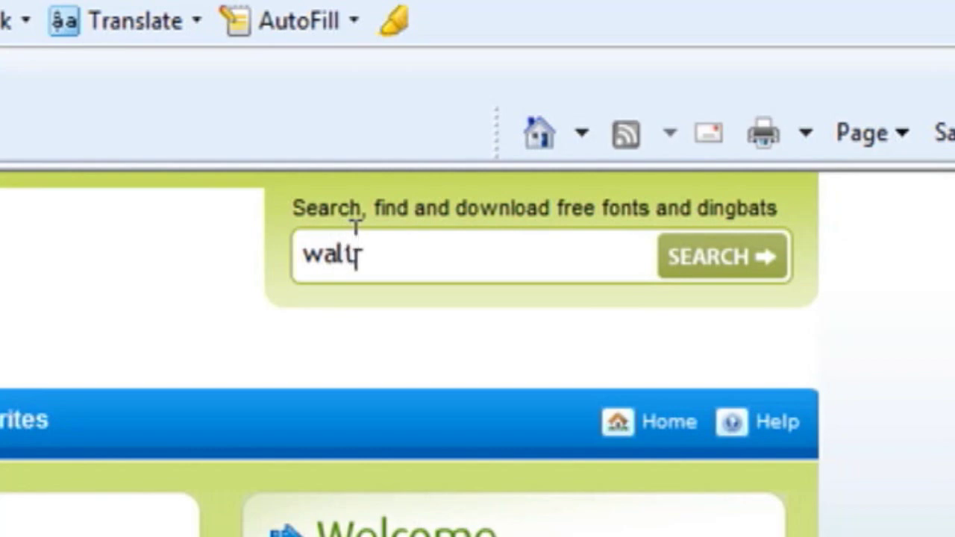
pyautogui.write(' disn')
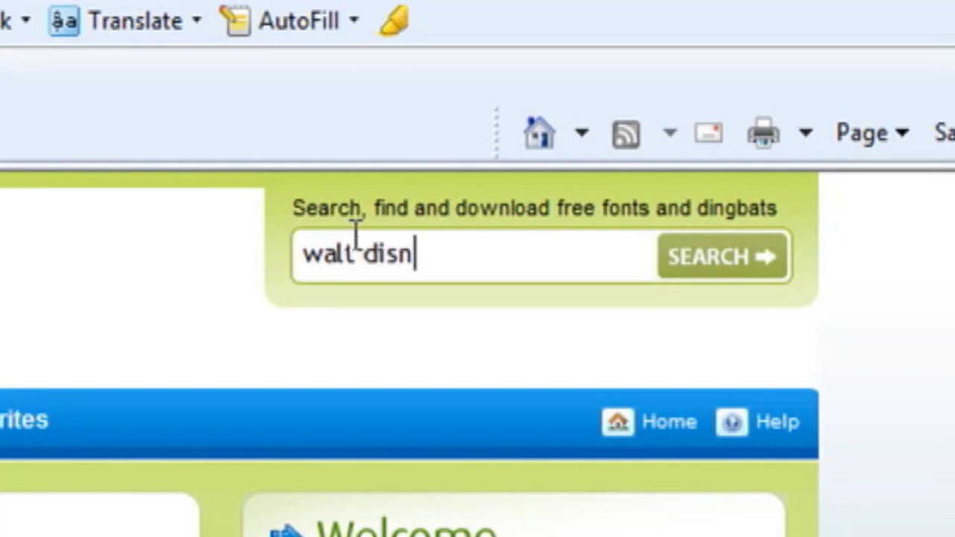
pyautogui.write('ey')
pyautogui.press('Return')
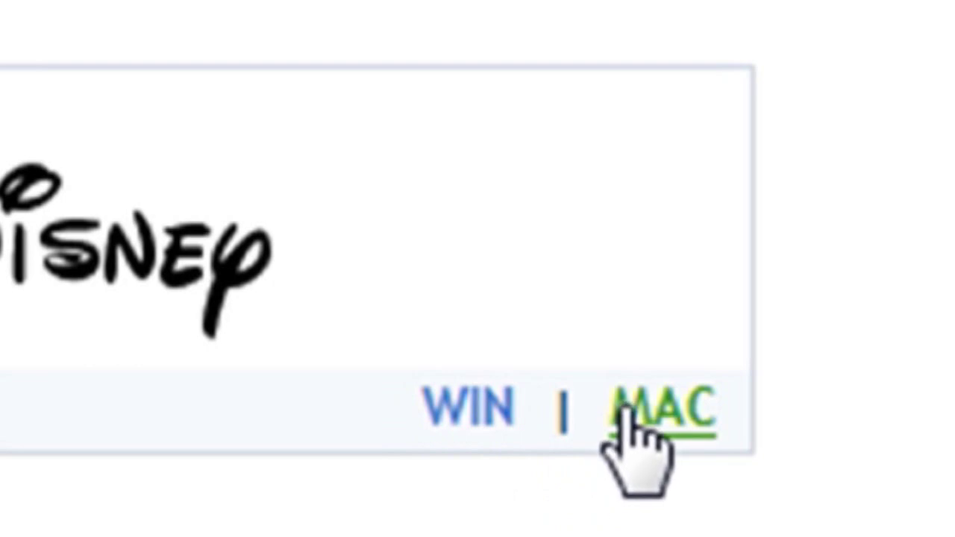
pyautogui.click(493, 412)
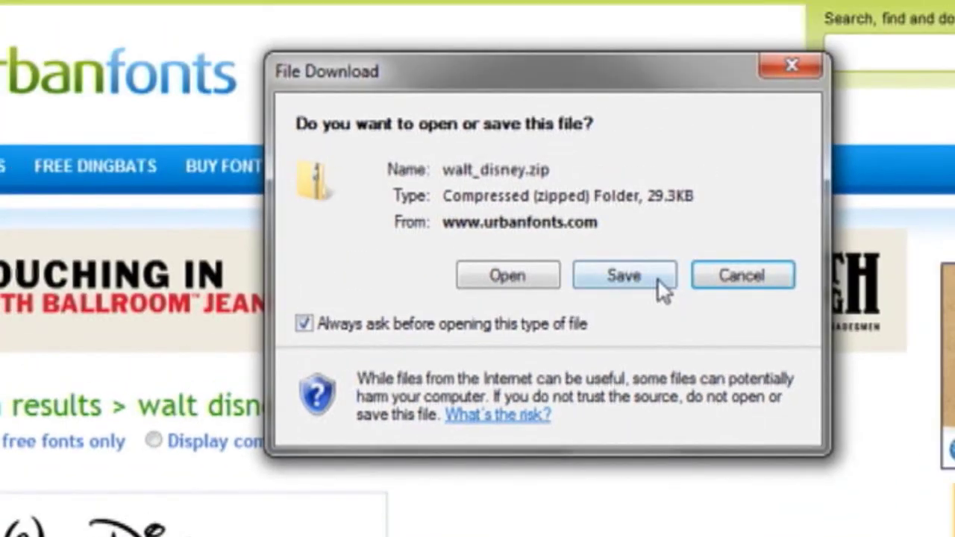
pyautogui.click(659, 281)
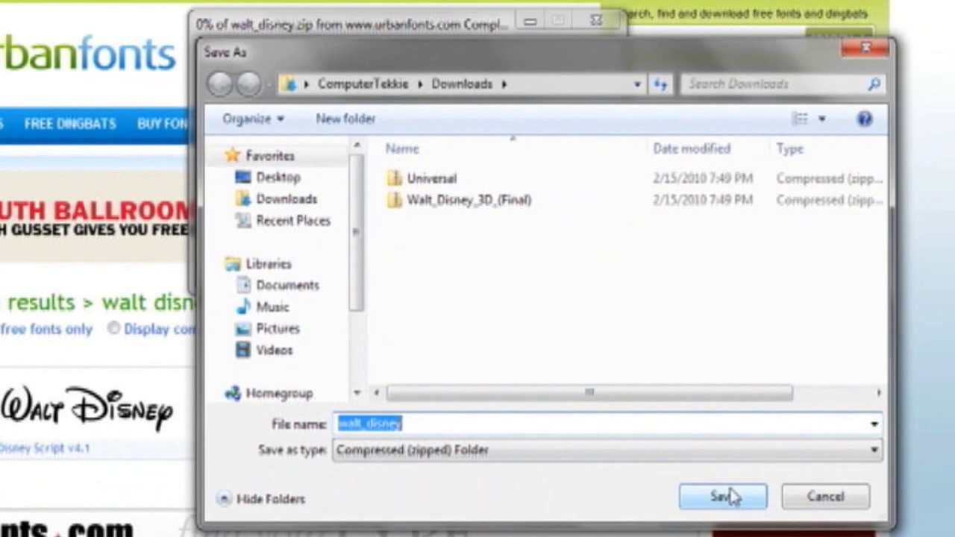
pyautogui.click(724, 497)
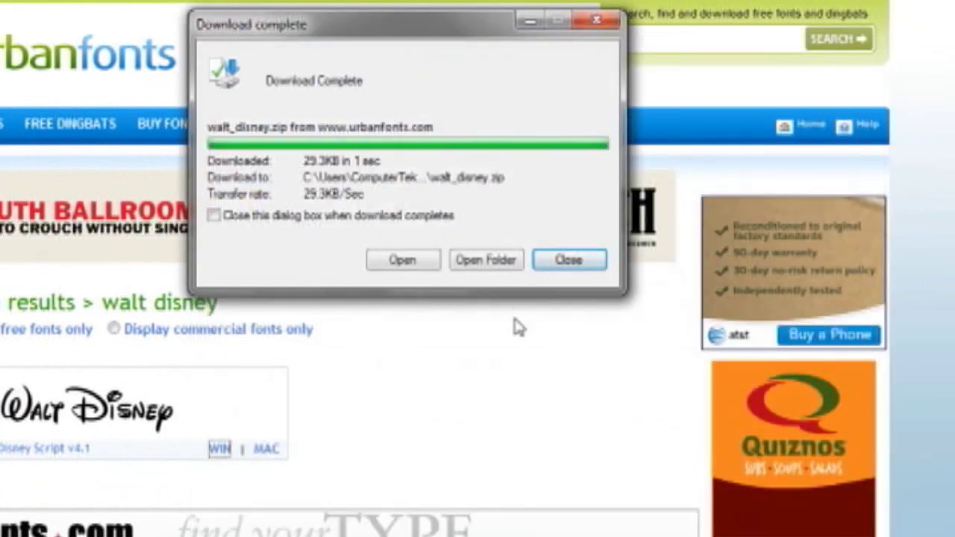
pyautogui.click(568, 259)
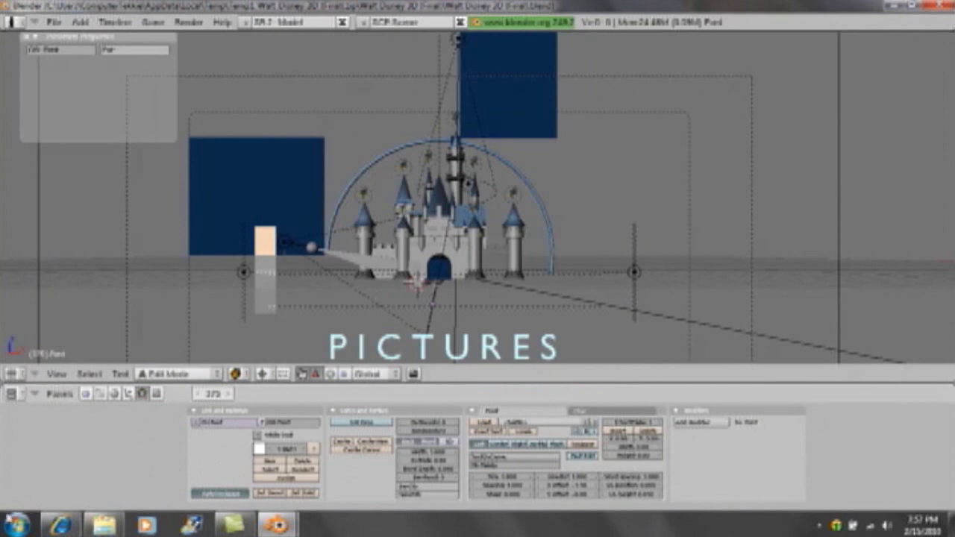
# - Copy the wds011402 TrueType font from walt_disney.zip in Downloads into Documents
pyautogui.moveTo(72, 521)
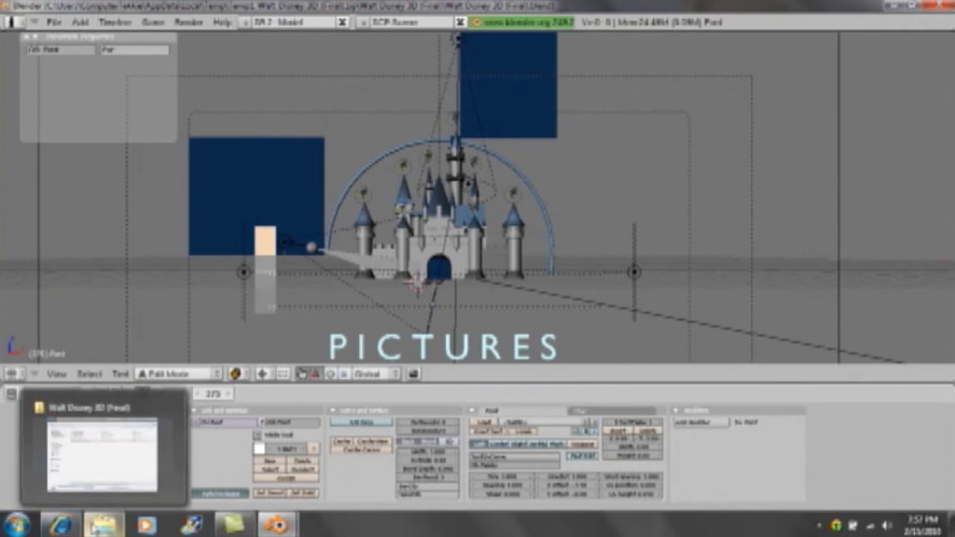
pyautogui.click(104, 525)
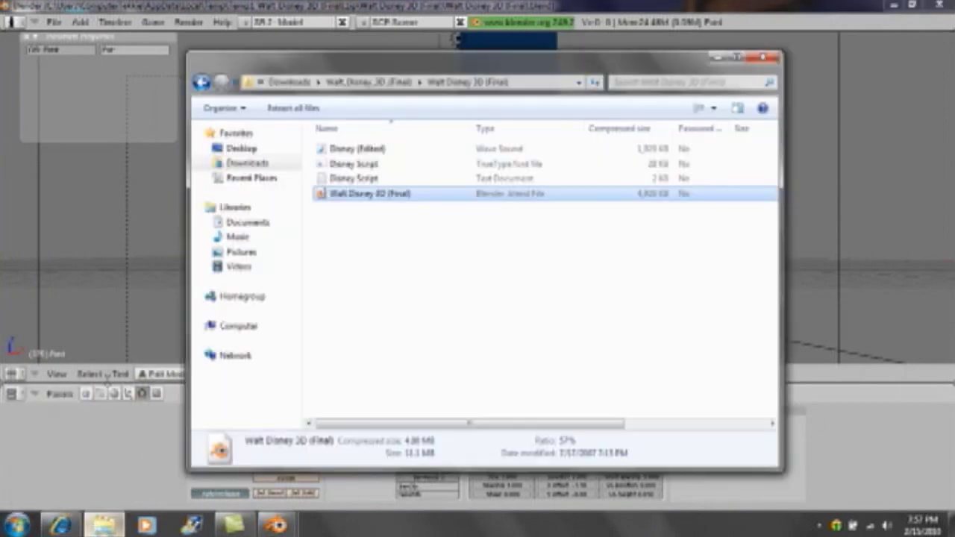
pyautogui.click(254, 164)
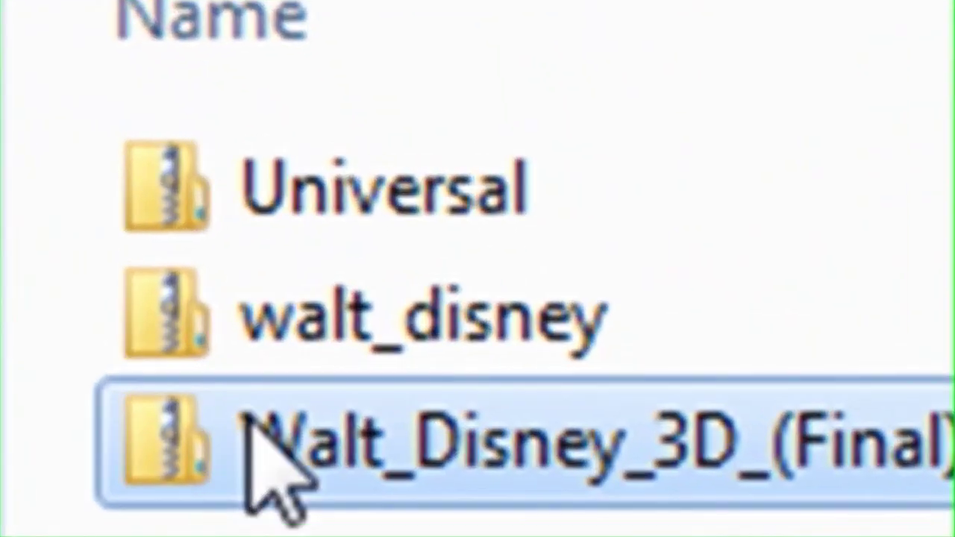
pyautogui.click(275, 306)
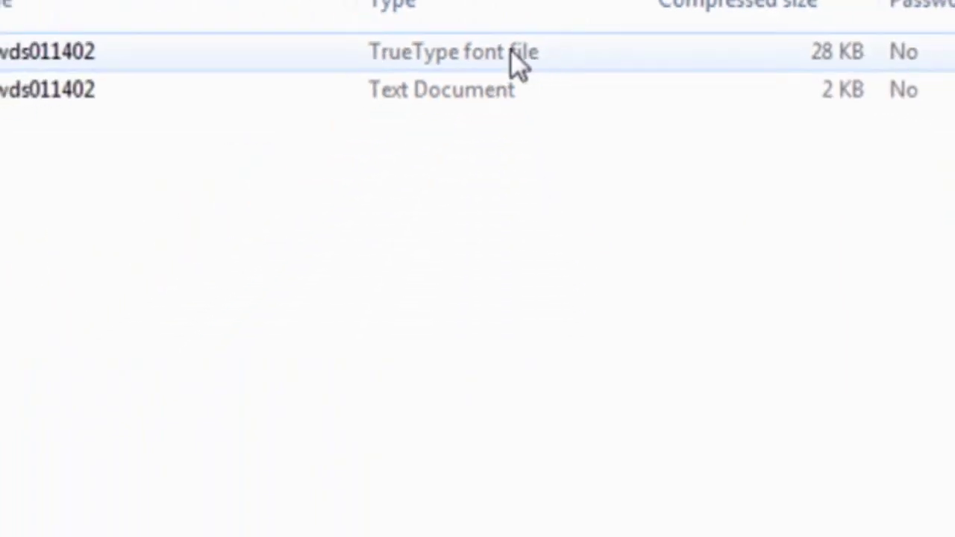
pyautogui.rightClick(514, 58)
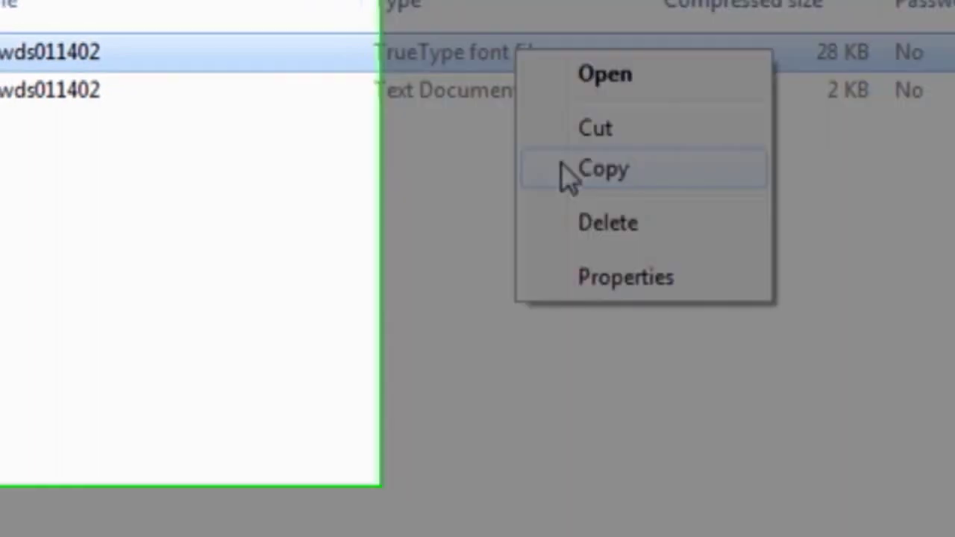
pyautogui.click(563, 171)
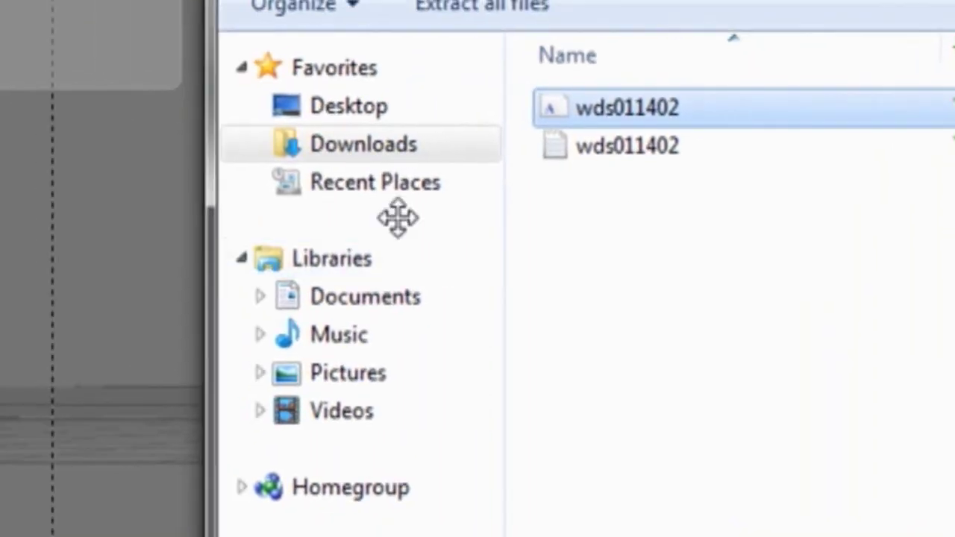
pyautogui.click(389, 304)
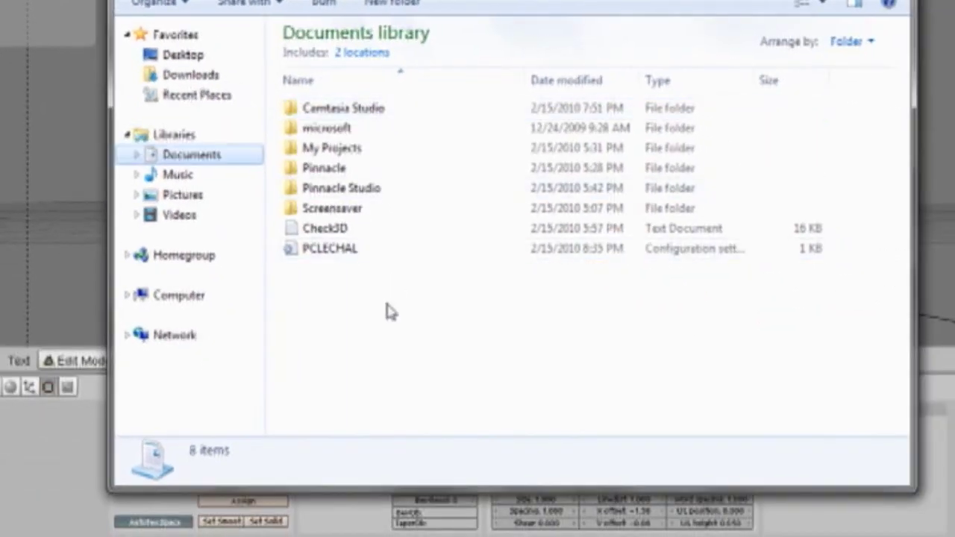
pyautogui.rightClick(387, 312)
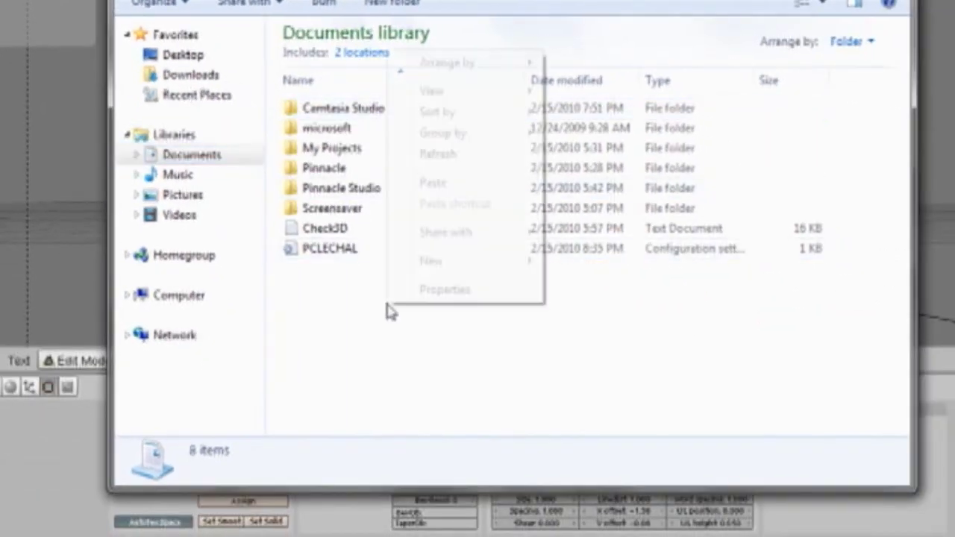
pyautogui.click(434, 184)
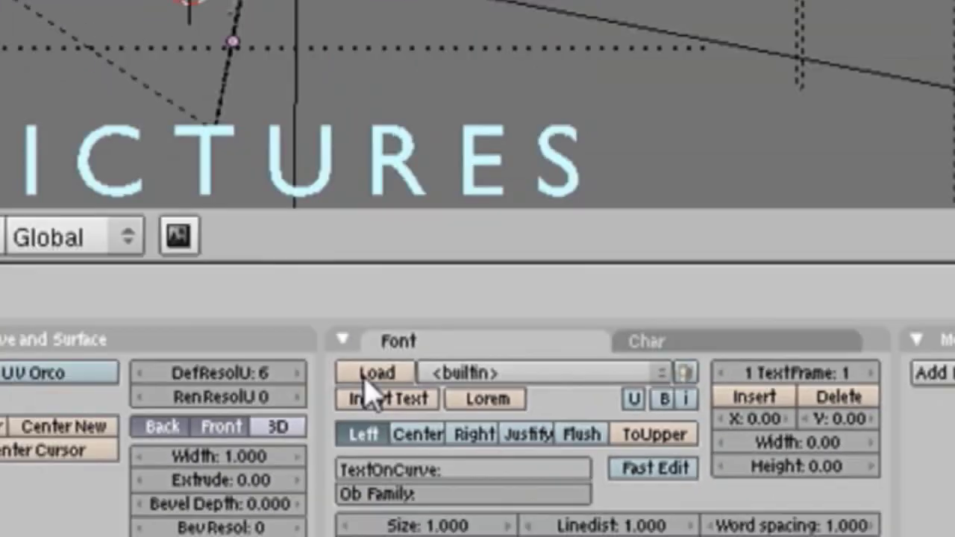
# - Load the Disney font from C:\Users\<user>\Documents as the title font
pyautogui.click(173, 290)
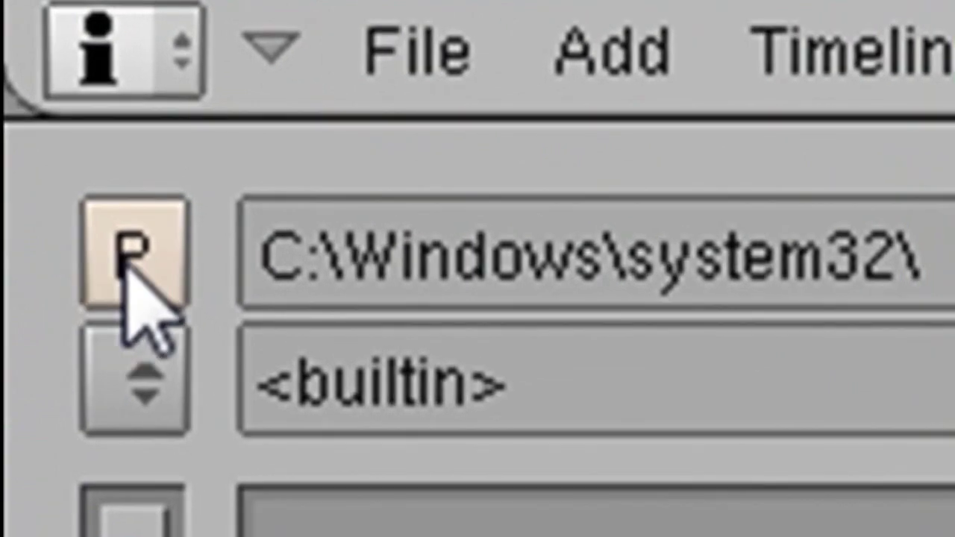
pyautogui.click(124, 261)
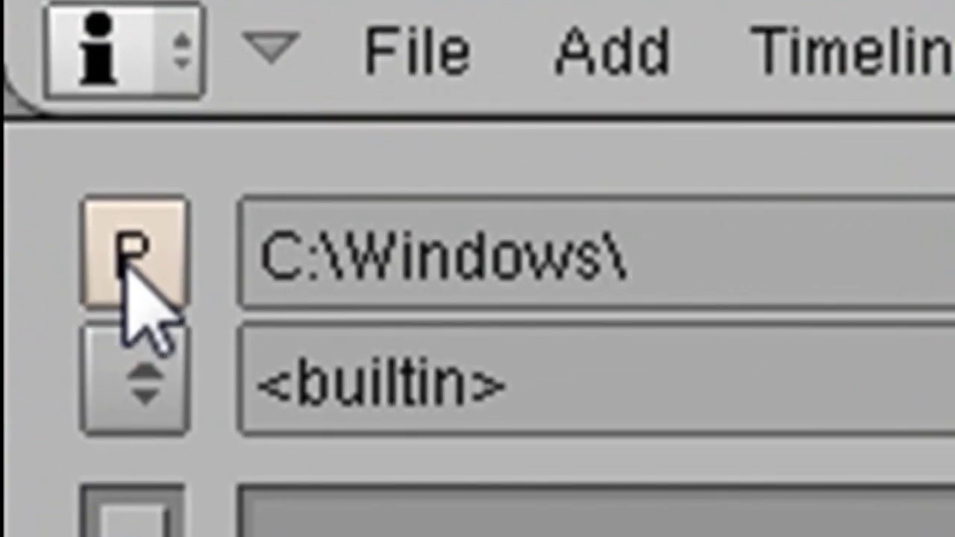
pyautogui.click(124, 263)
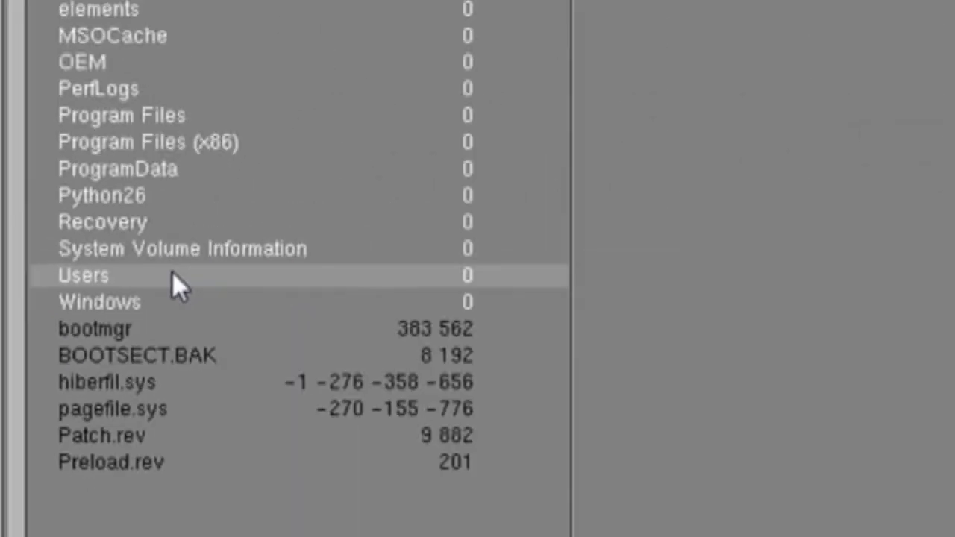
pyautogui.click(415, 203)
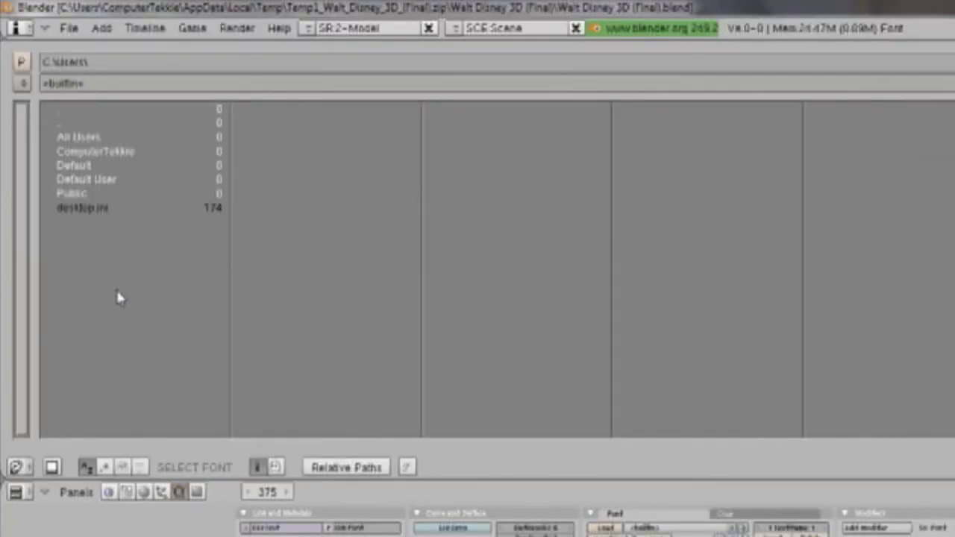
pyautogui.click(124, 157)
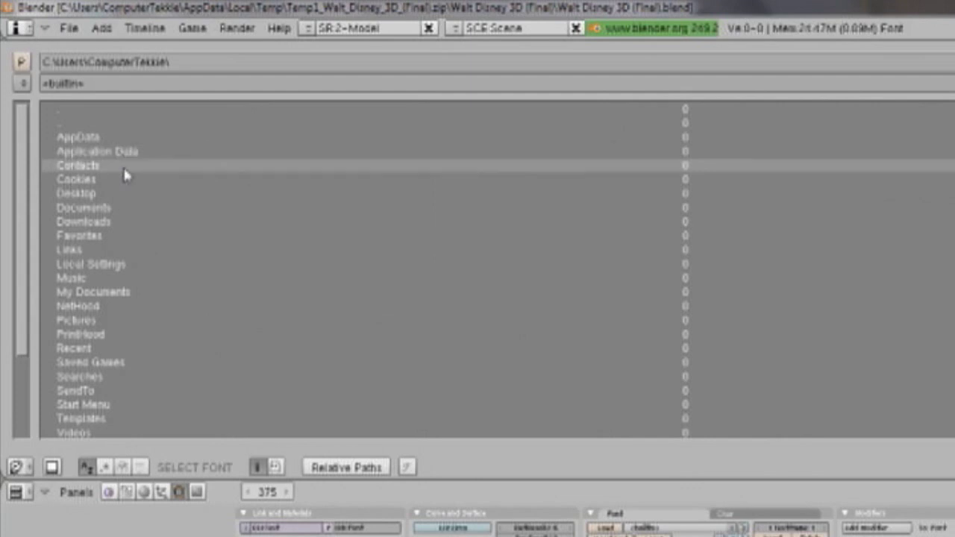
pyautogui.click(136, 207)
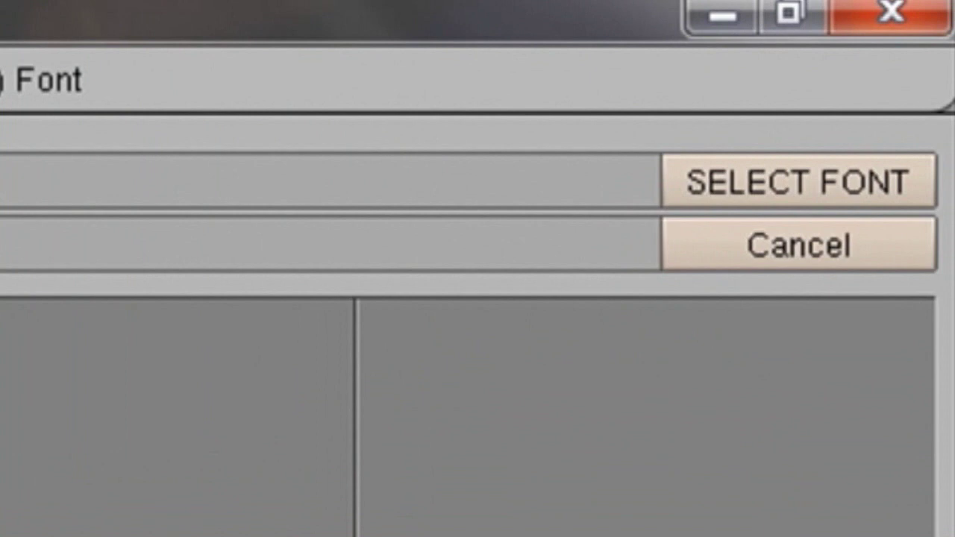
pyautogui.click(753, 204)
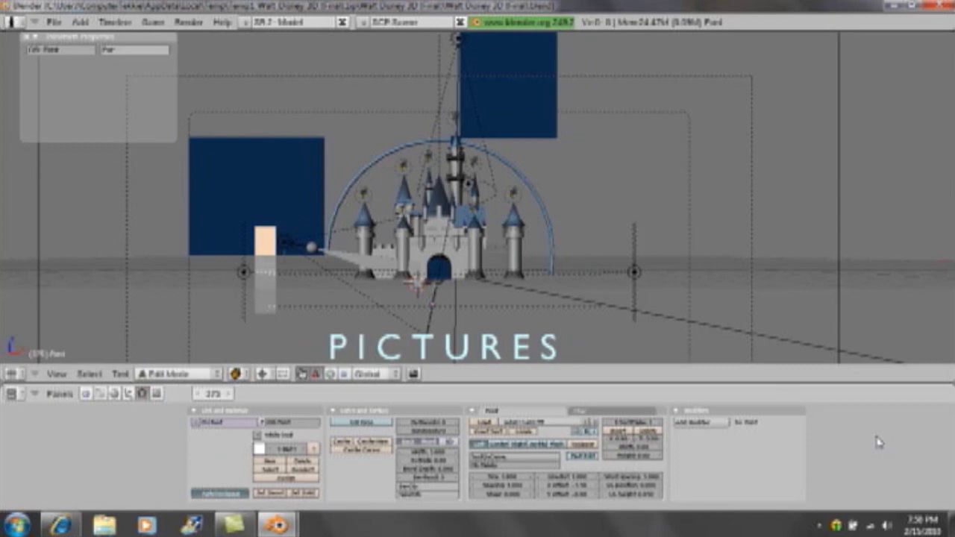
# - Place the 3D cursor right of the castle and exit Edit Mode, showing 'Computer Tekkie' in Disney font
pyautogui.click(570, 297)
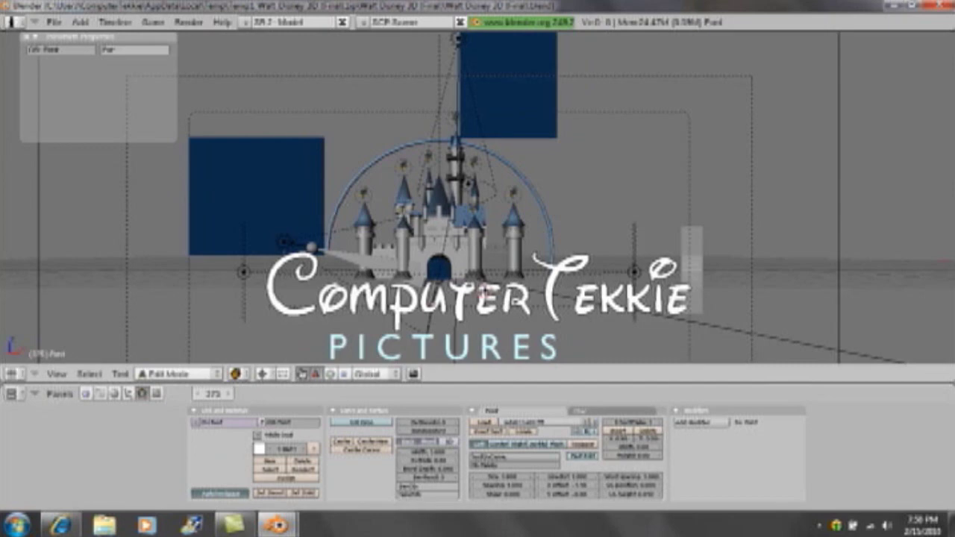
pyautogui.press('Tab')
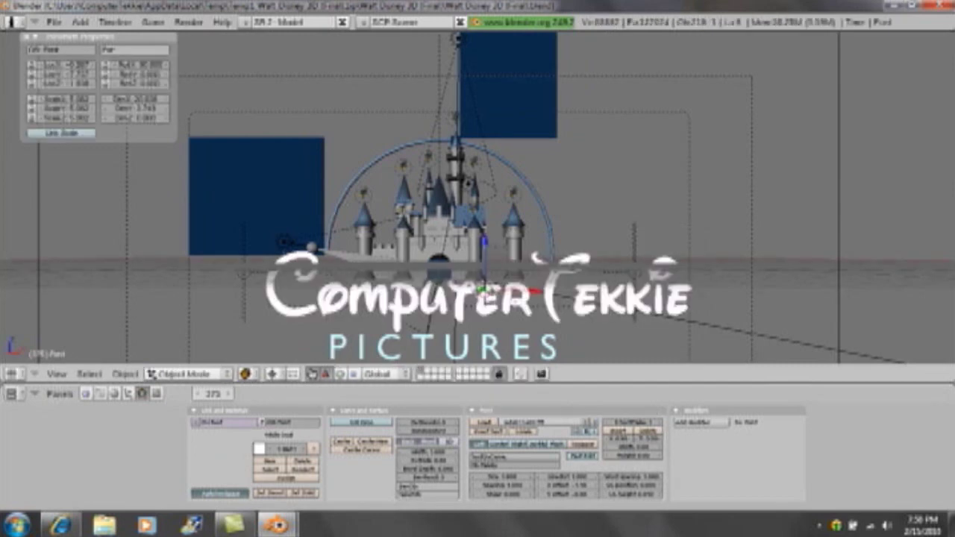
# - Nudge the Computer Tekkie title higher, left along X, then vertically so it sits just below the castle
pyautogui.press('g')
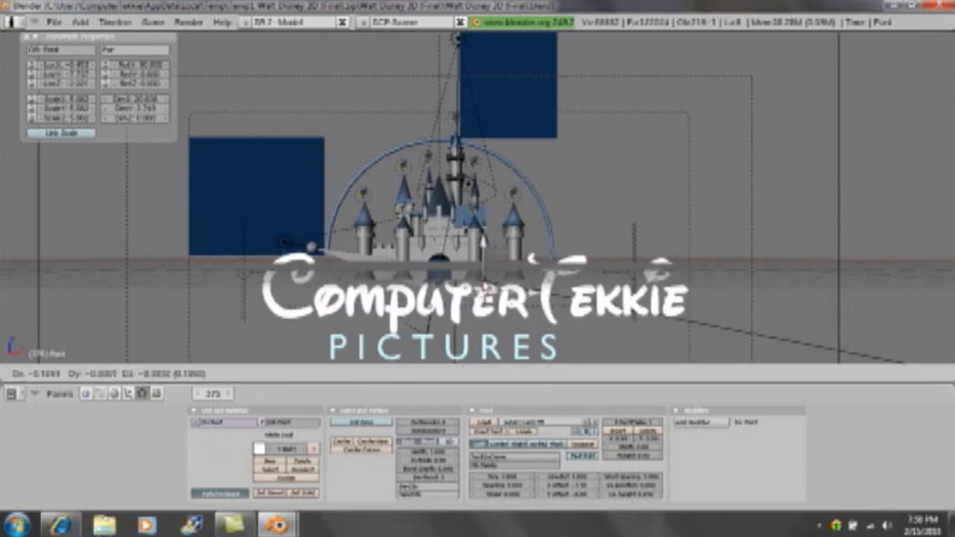
pyautogui.click(484, 238)
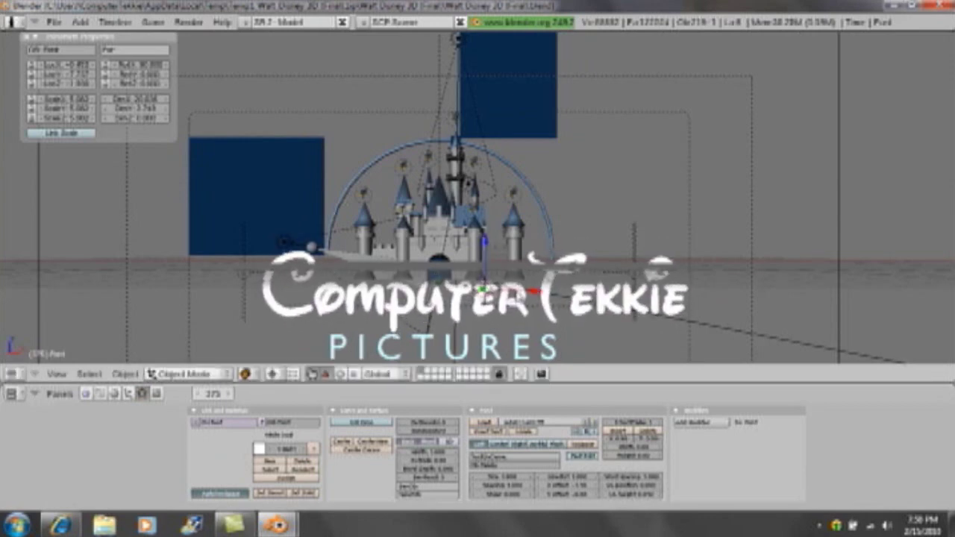
pyautogui.press('g')
pyautogui.press('x')
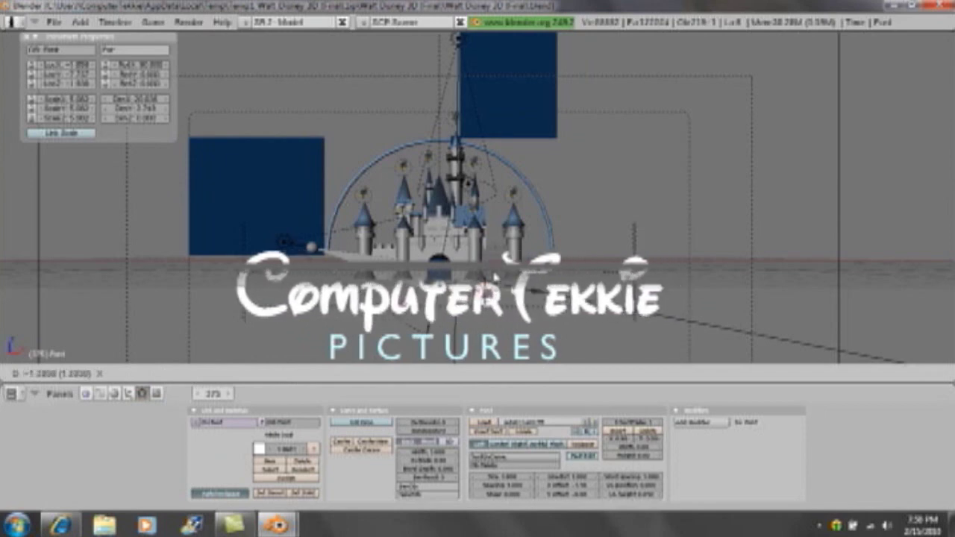
pyautogui.press('Return')
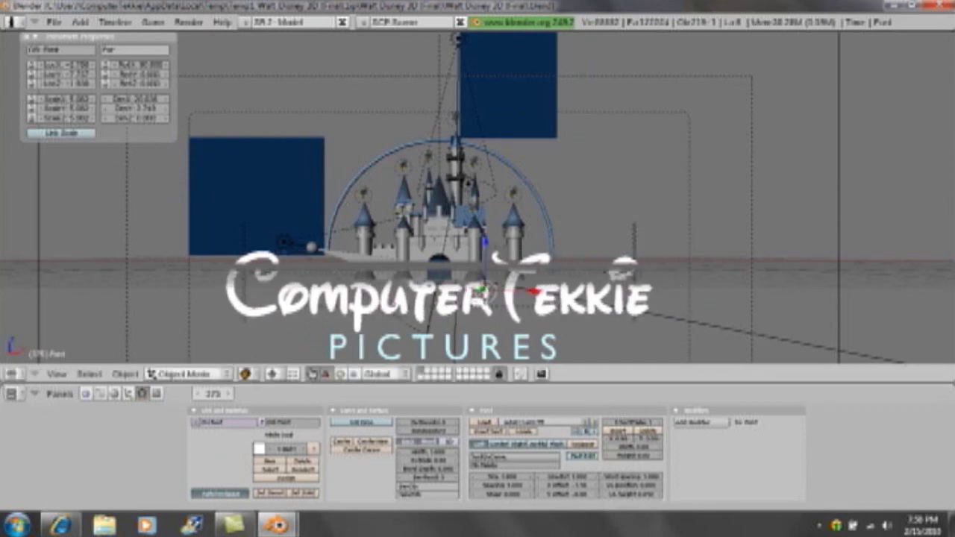
pyautogui.press('g')
pyautogui.press('y')
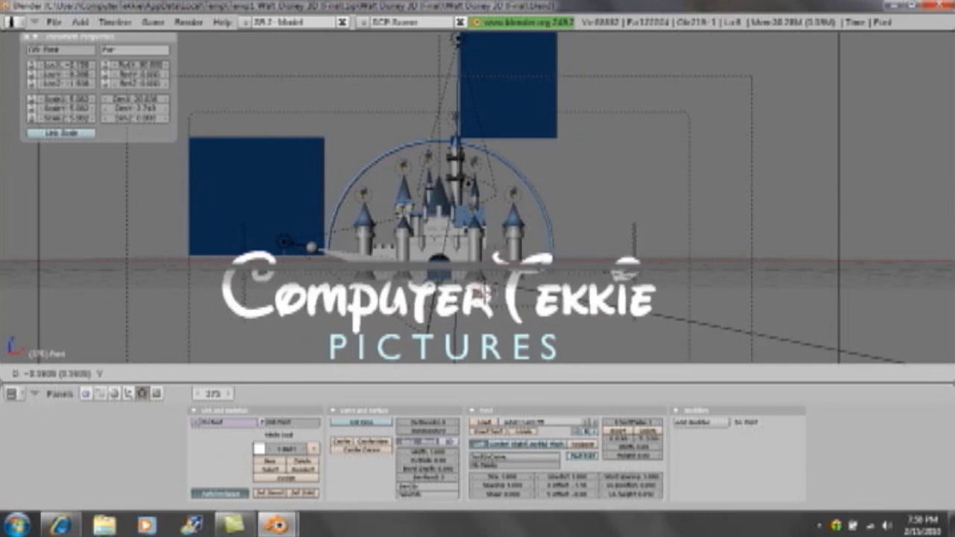
pyautogui.press('Return')
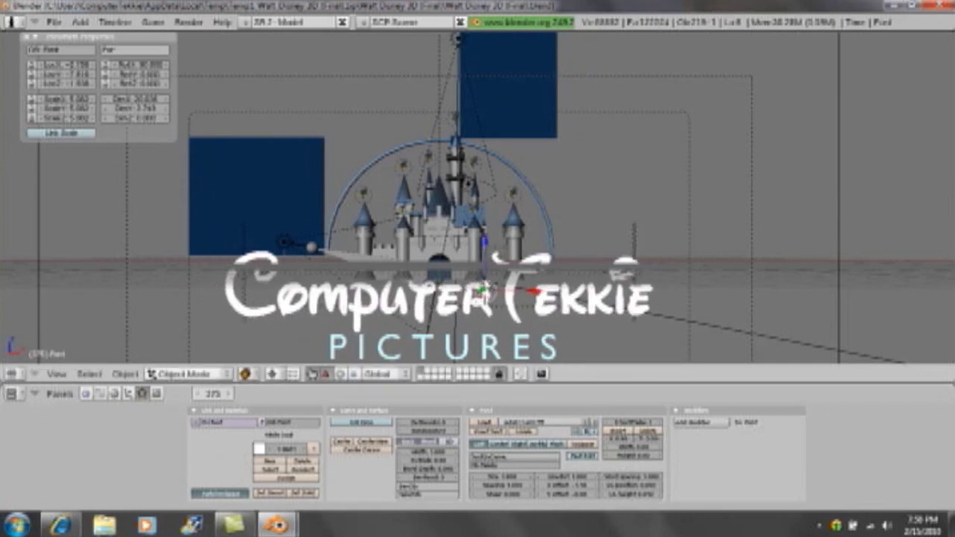
pyautogui.press('g')
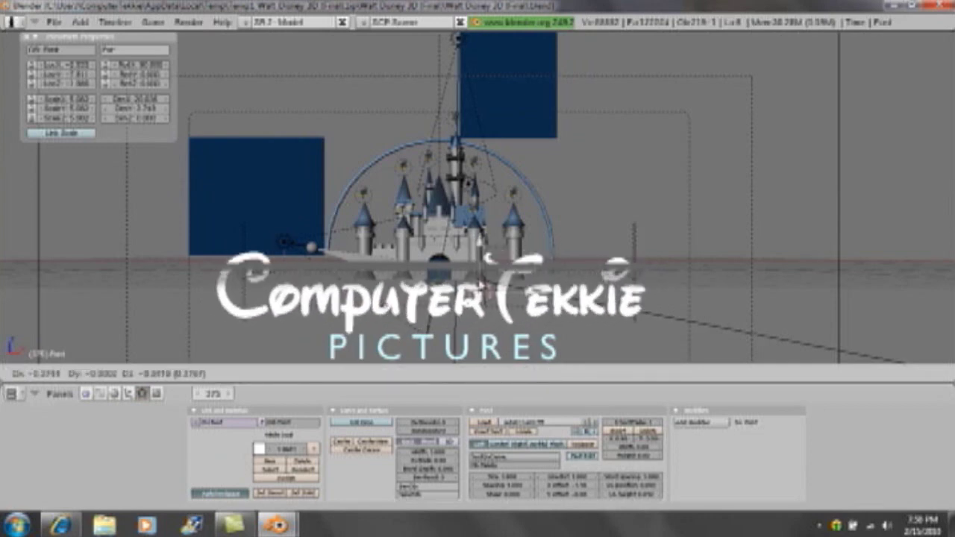
pyautogui.click(484, 288)
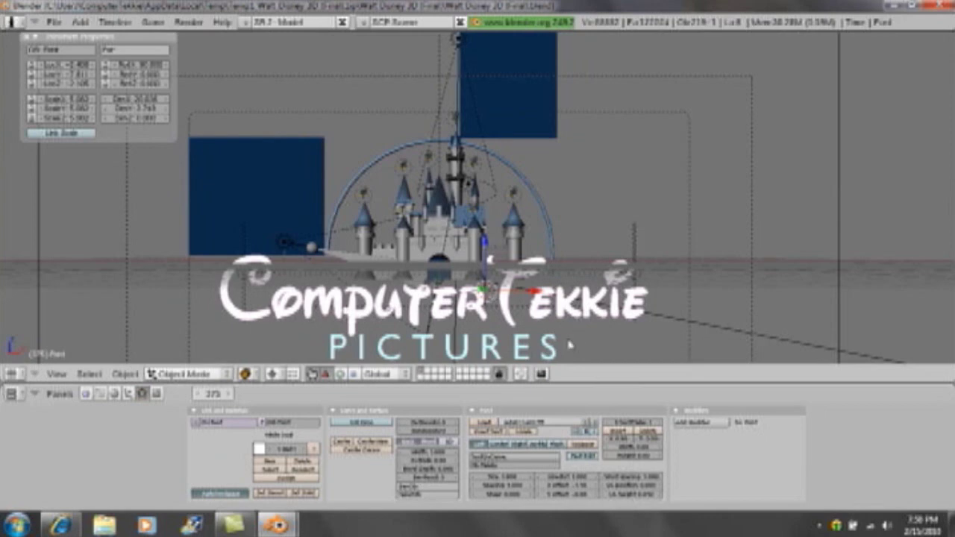
pyautogui.press('a')
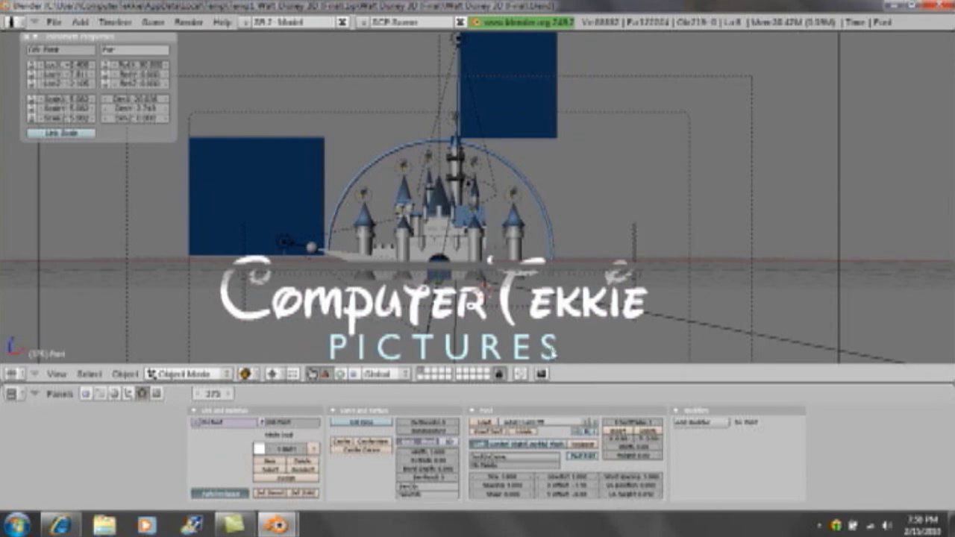
pyautogui.rightClick(554, 350)
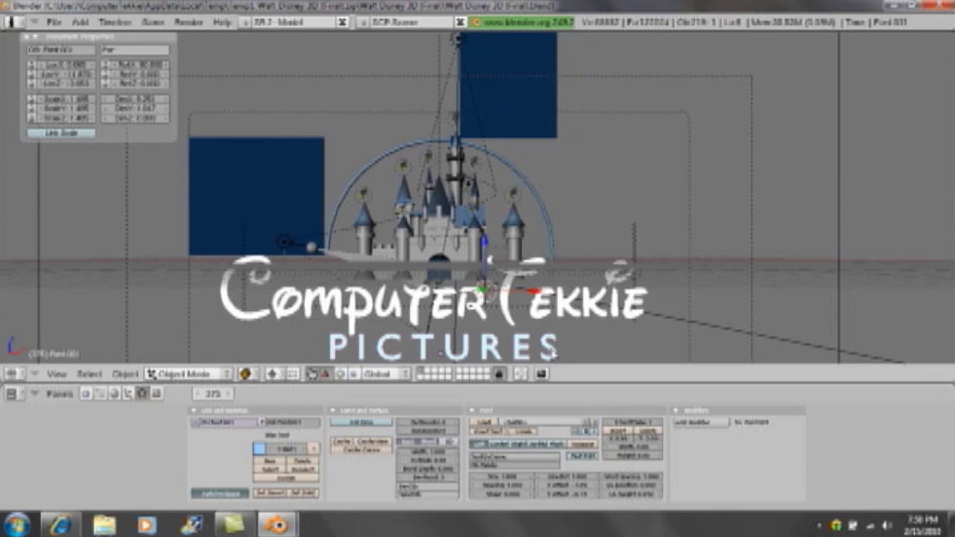
pyautogui.press('Tab')
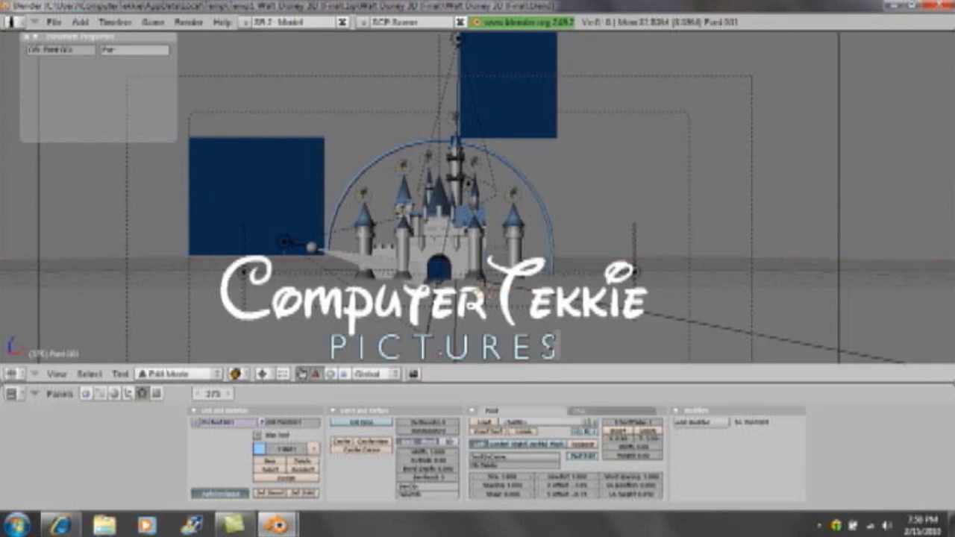
pyautogui.press('Tab')
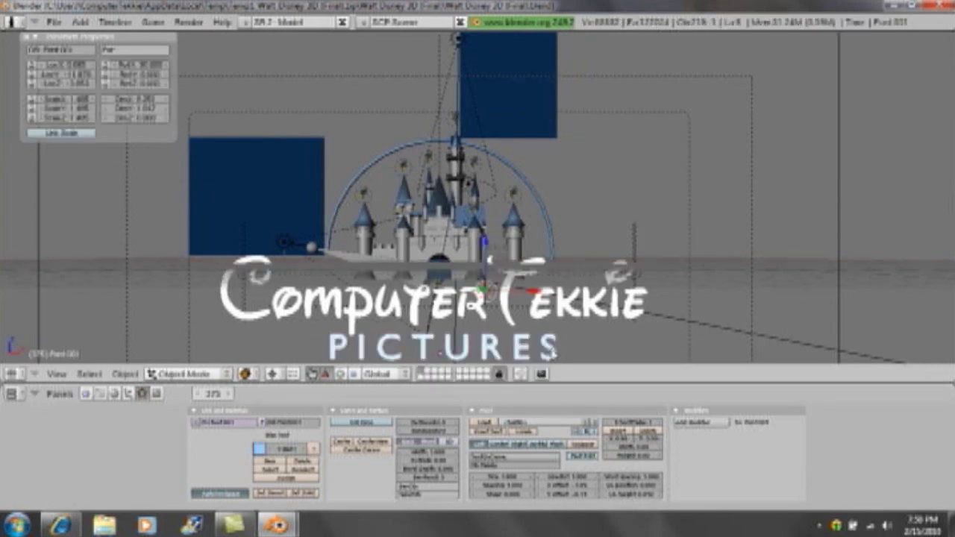
pyautogui.press('a')
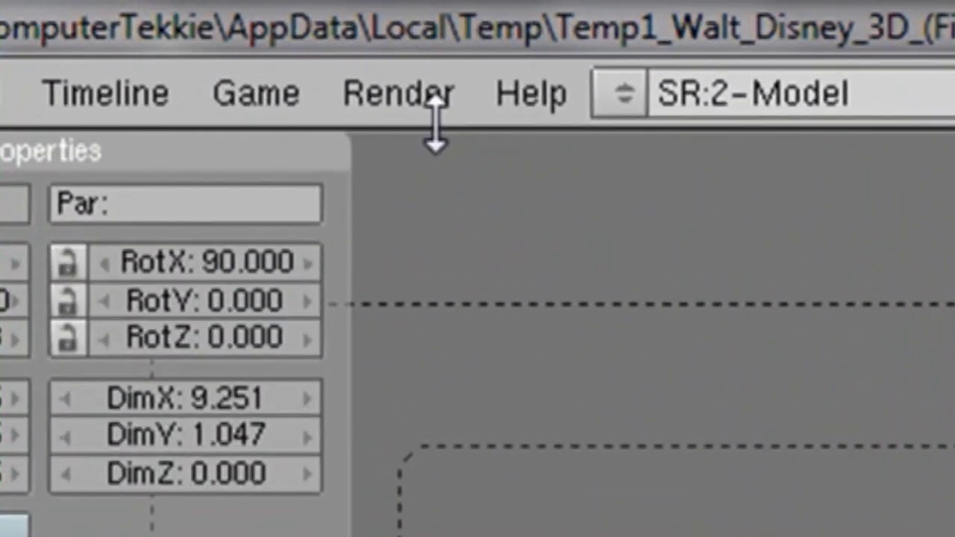
# - In Render Settings, set the output size to 1280 by 720 pixels
pyautogui.click(412, 112)
pyautogui.click(642, 478)
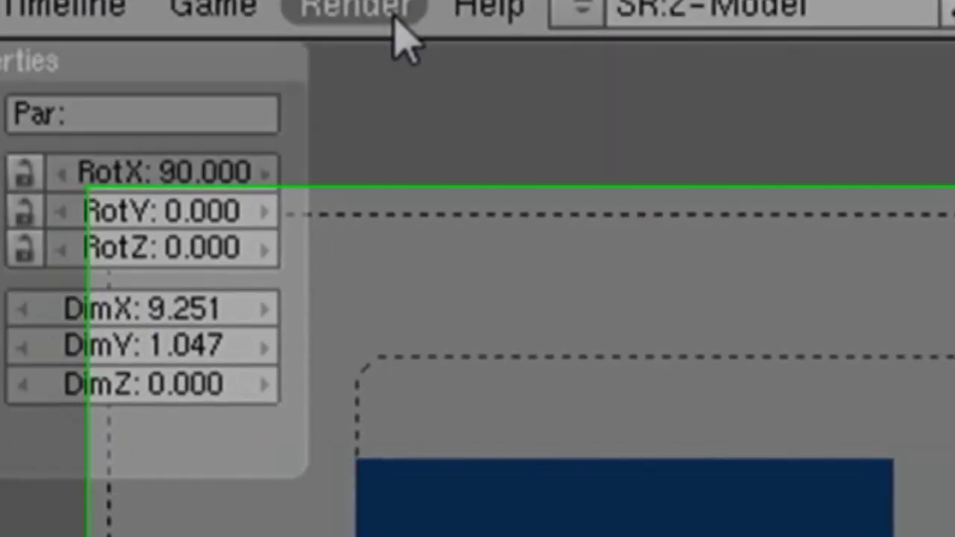
pyautogui.click(396, 18)
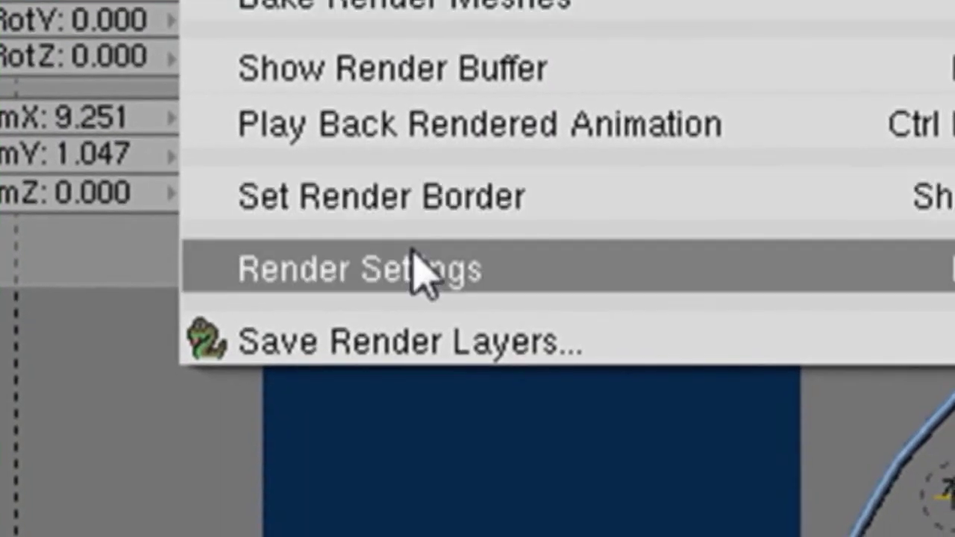
pyautogui.click(399, 260)
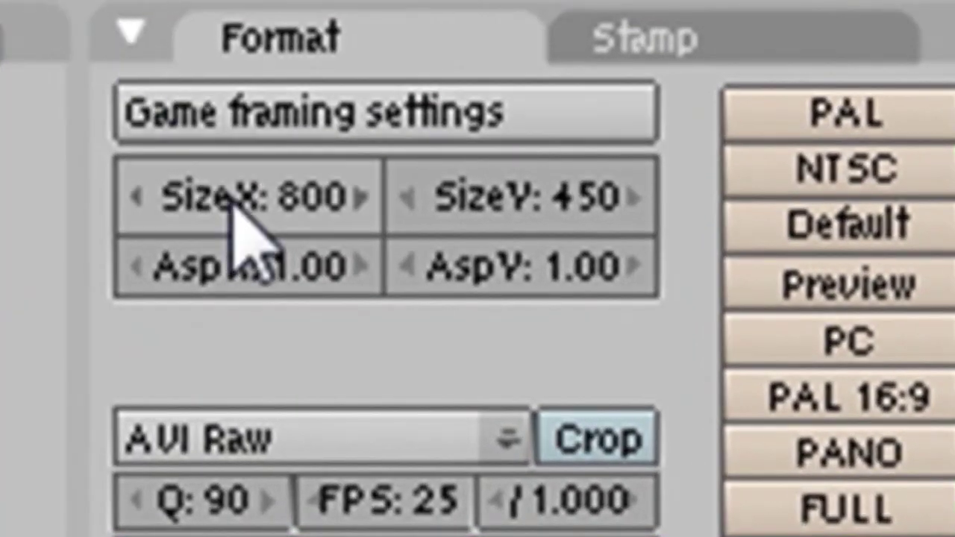
pyautogui.click(229, 199)
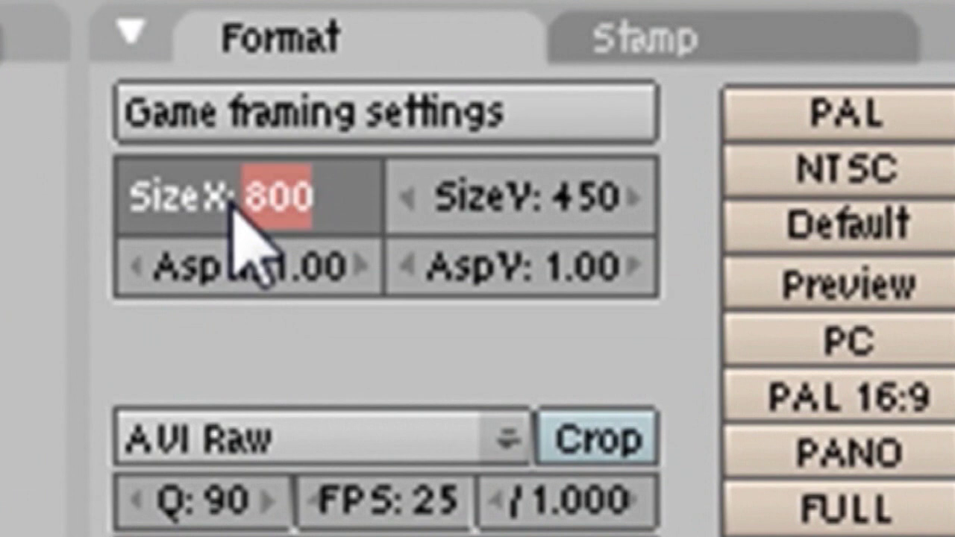
pyautogui.write('12')
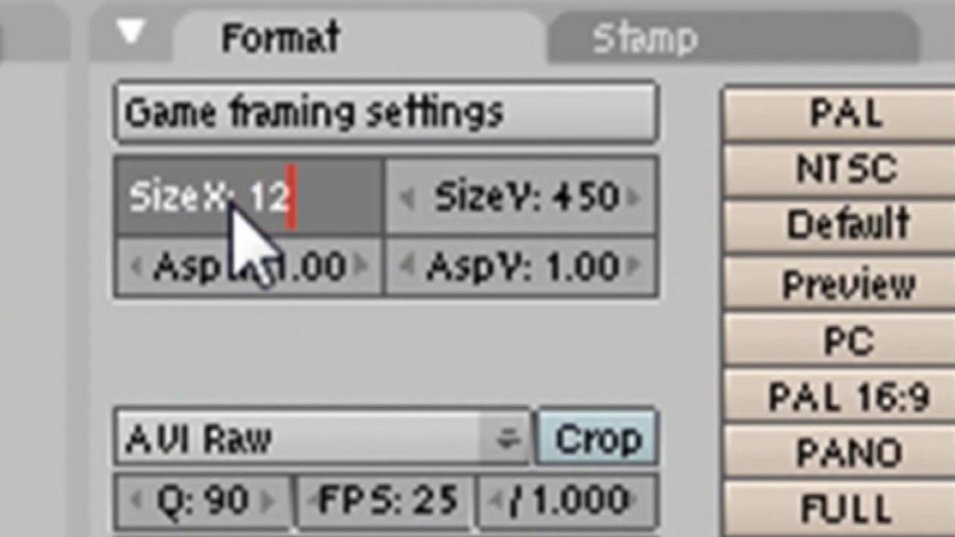
pyautogui.write('80')
pyautogui.press('Return')
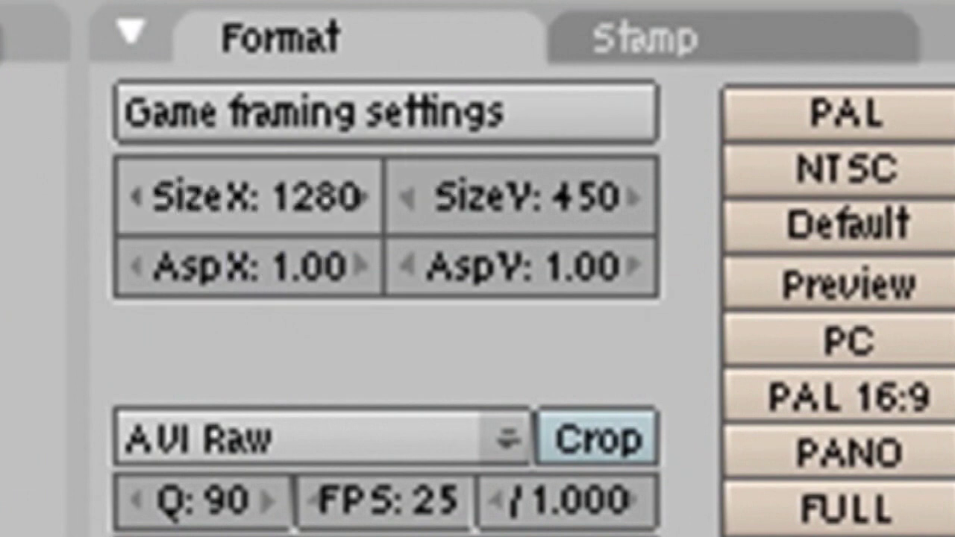
pyautogui.click(488, 205)
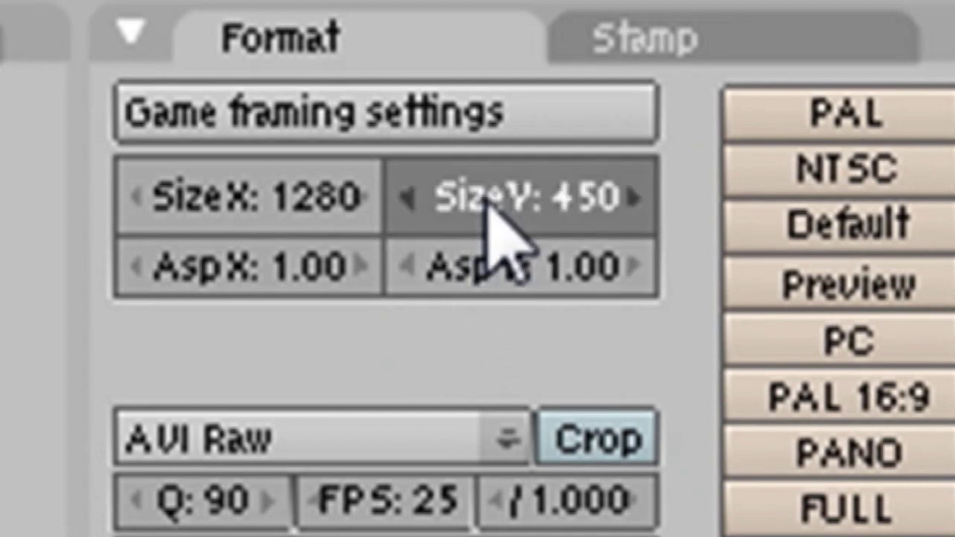
pyautogui.write('720')
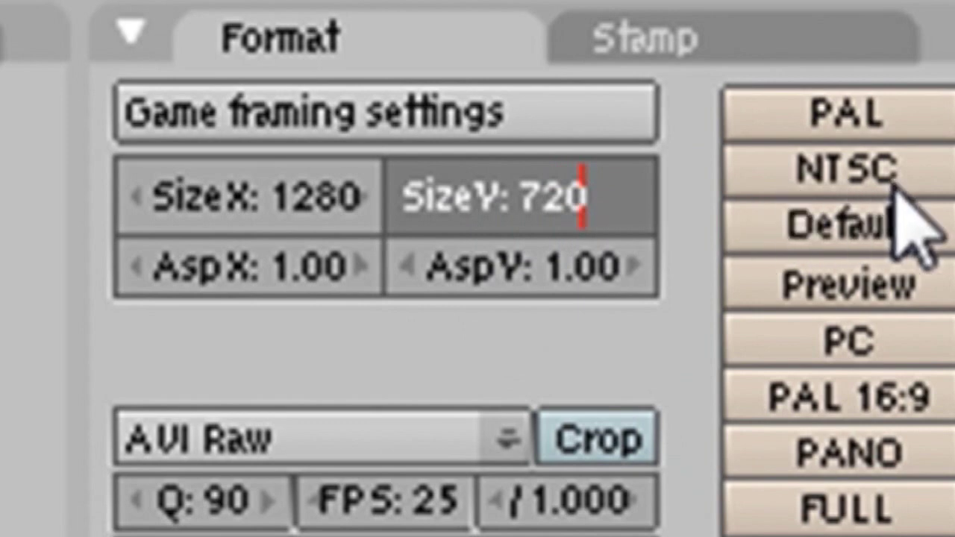
pyautogui.press('Return')
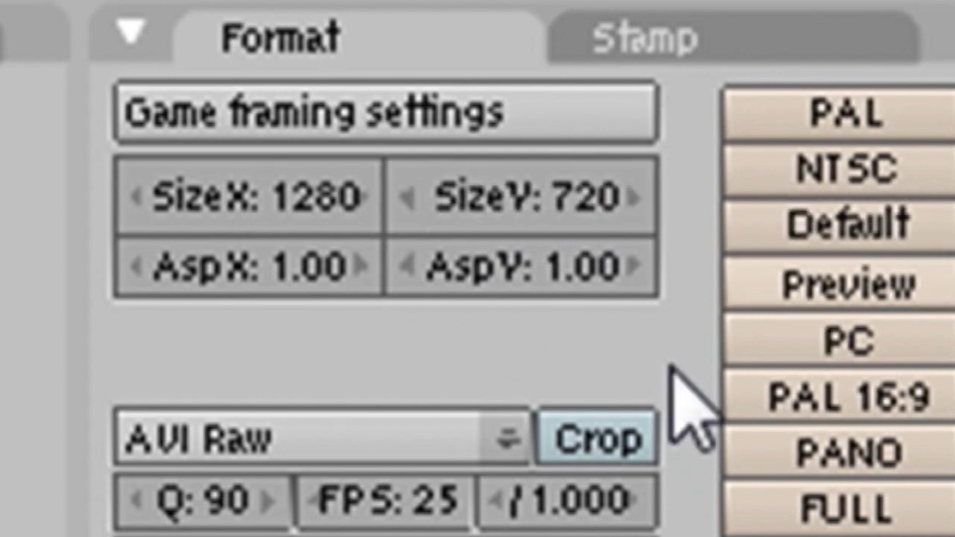
# - Choose AVI Jpeg as the render output file format
pyautogui.click(507, 459)
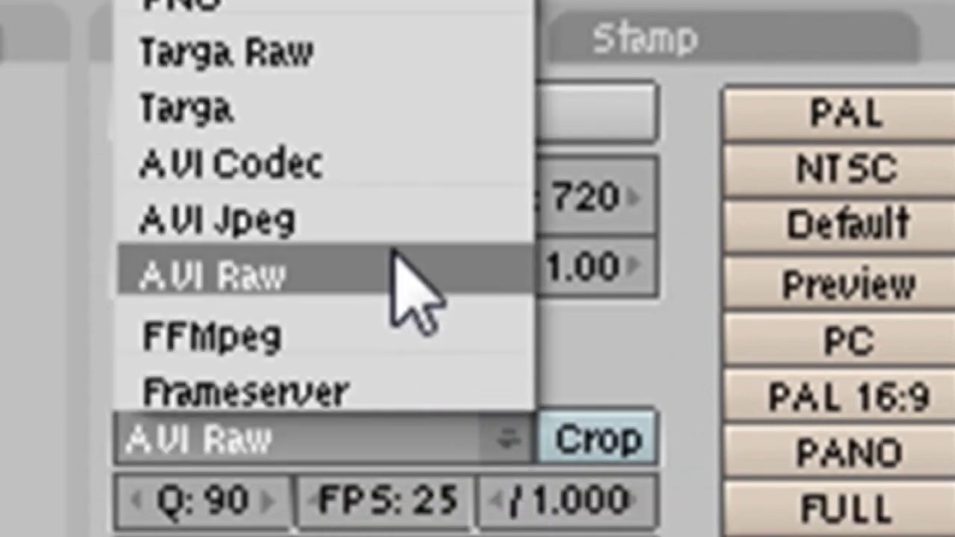
pyautogui.click(391, 222)
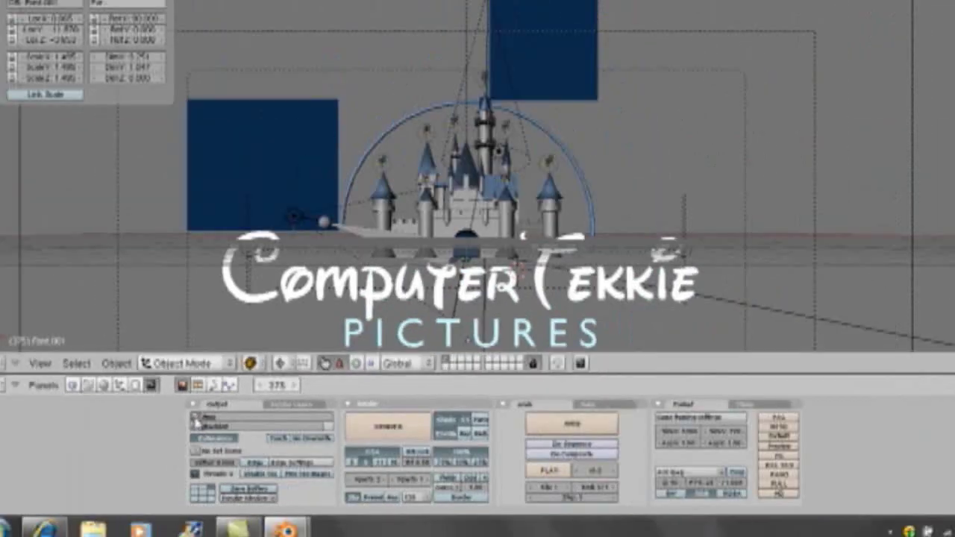
pyautogui.click(105, 162)
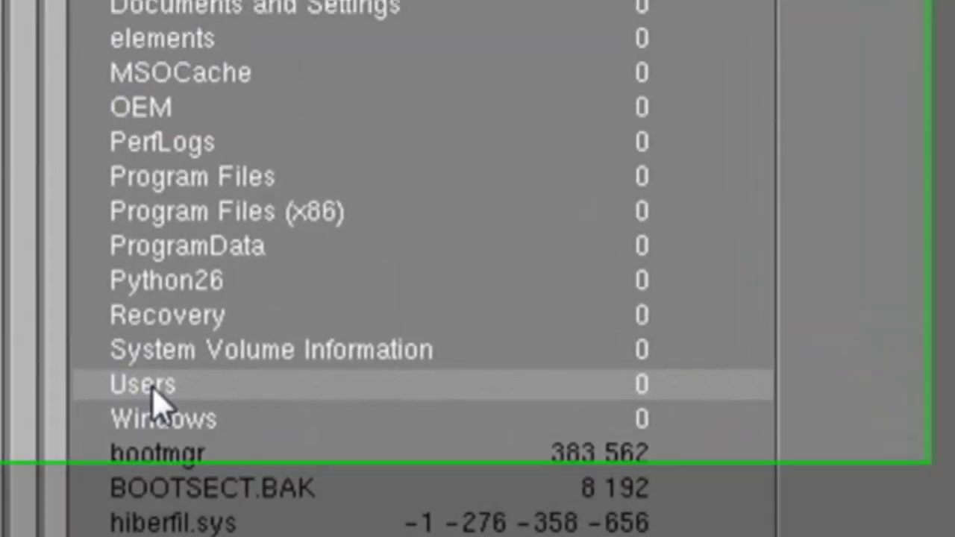
# - Select the user's home folder under Users as the render output location
pyautogui.doubleClick(104, 257)
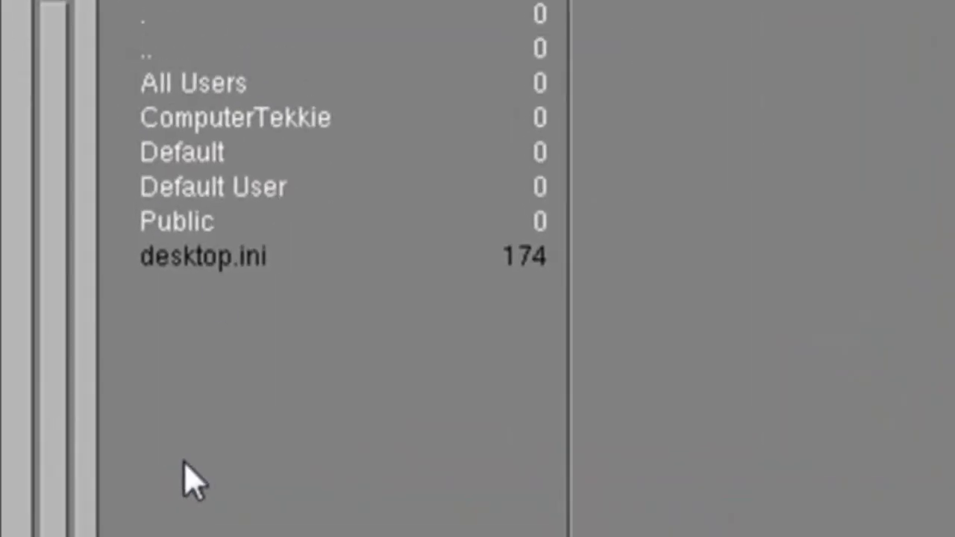
pyautogui.doubleClick(239, 126)
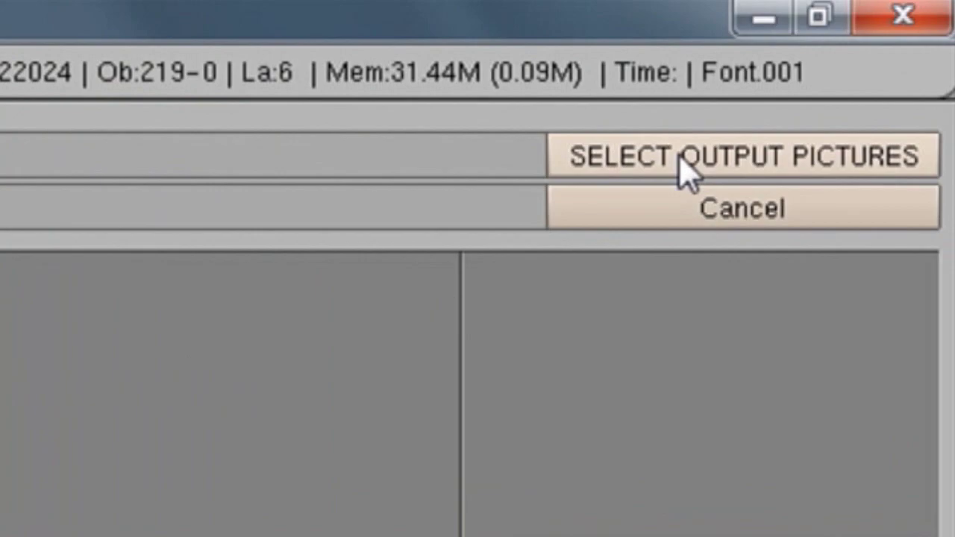
pyautogui.click(687, 166)
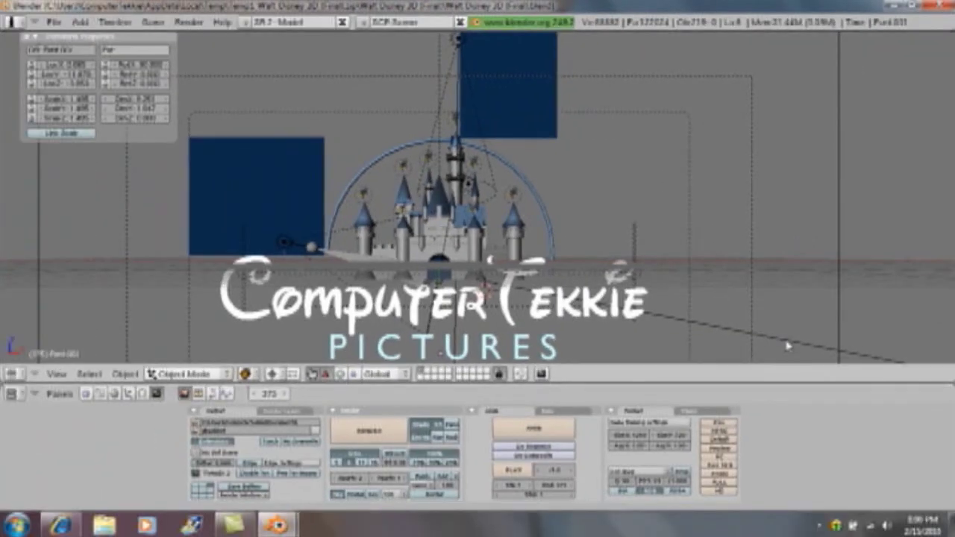